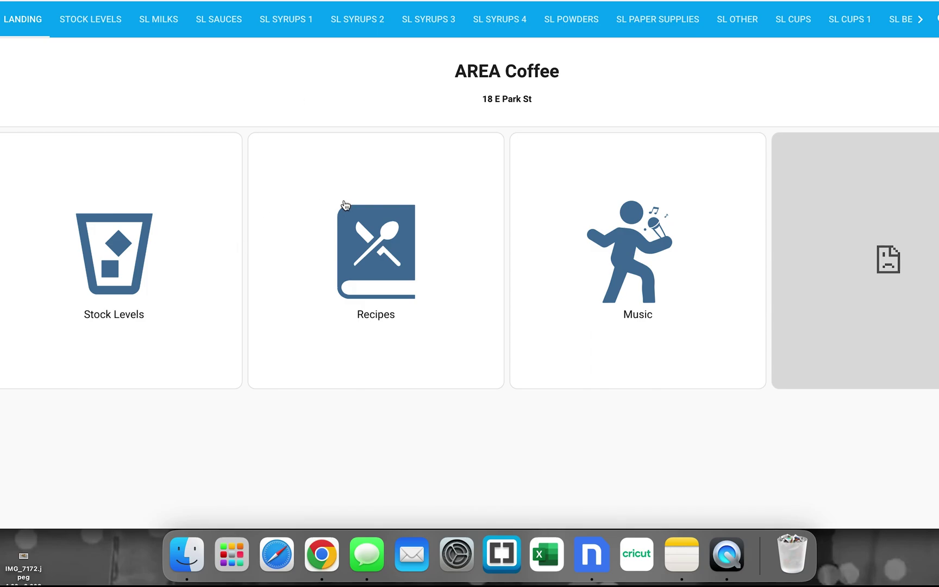
Step: Check the Music control page, return to Landing, and open the Recipes seasonal drinks page
left_click(697, 197)
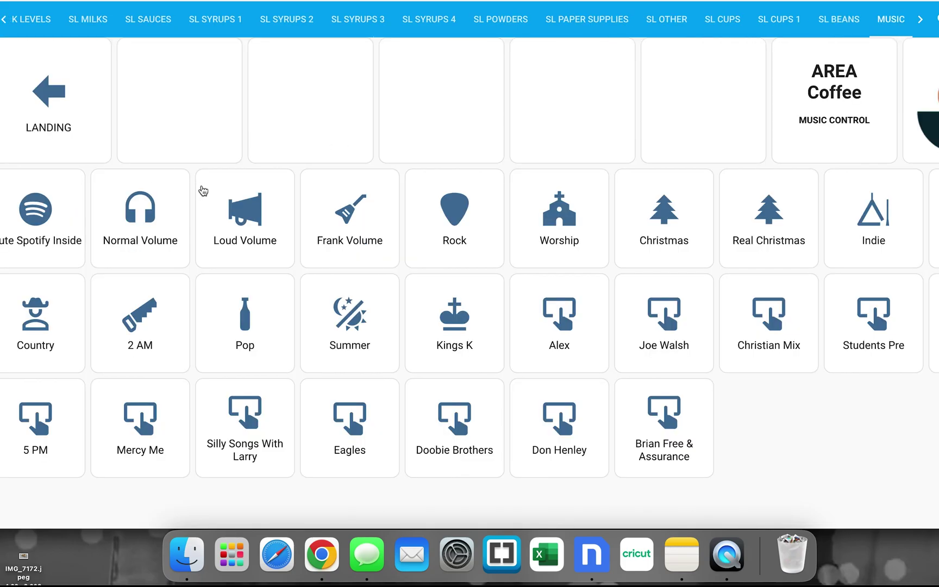
left_click(63, 117)
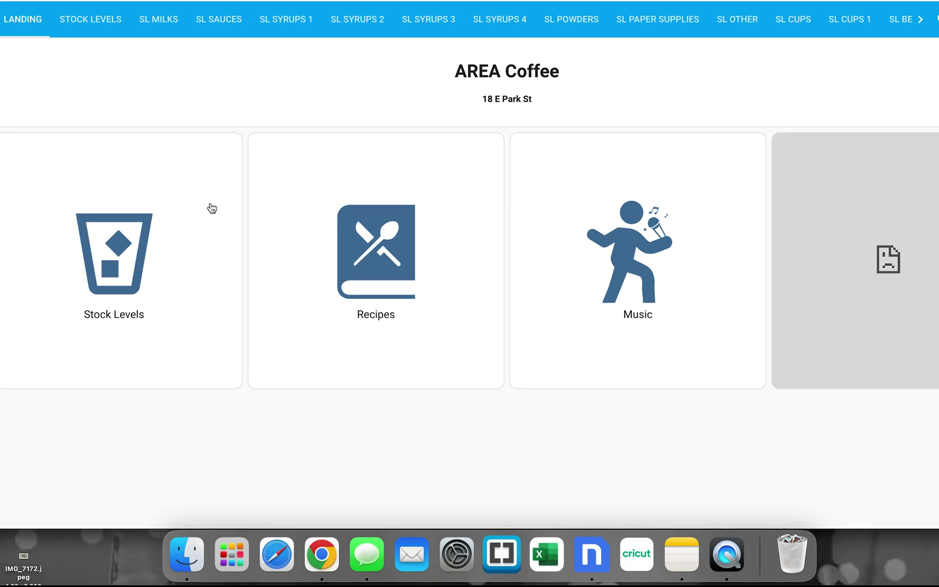
left_click(300, 207)
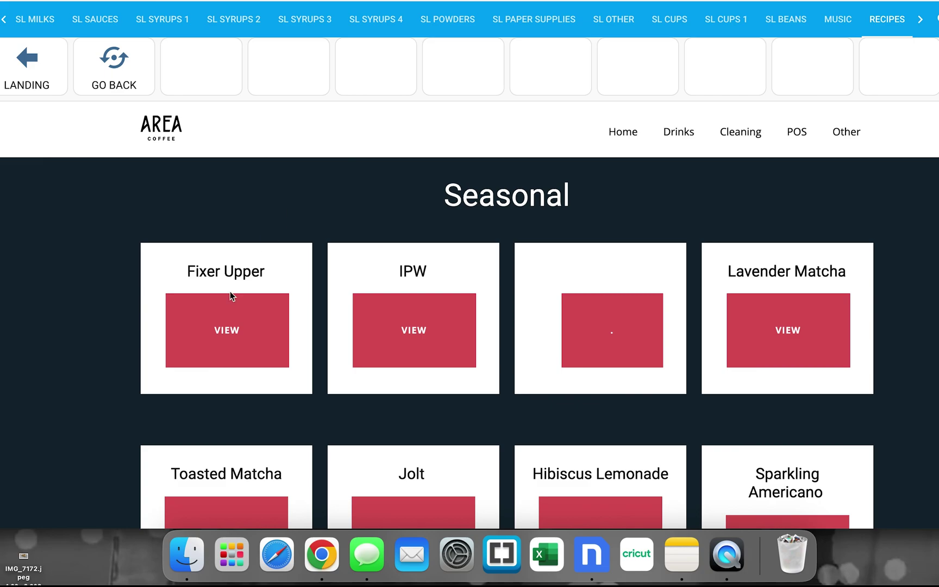
Step: Scroll down to the Frozen drinks and read the Blue Raspberry recipe
scroll(230, 293, "down", 5)
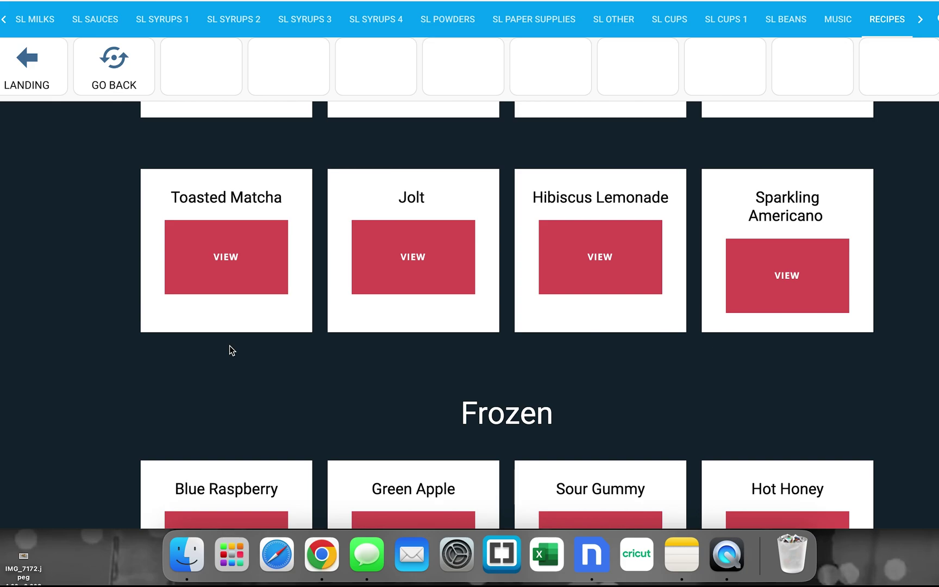
scroll(230, 353, "down", 3)
scroll(230, 360, "down", 2)
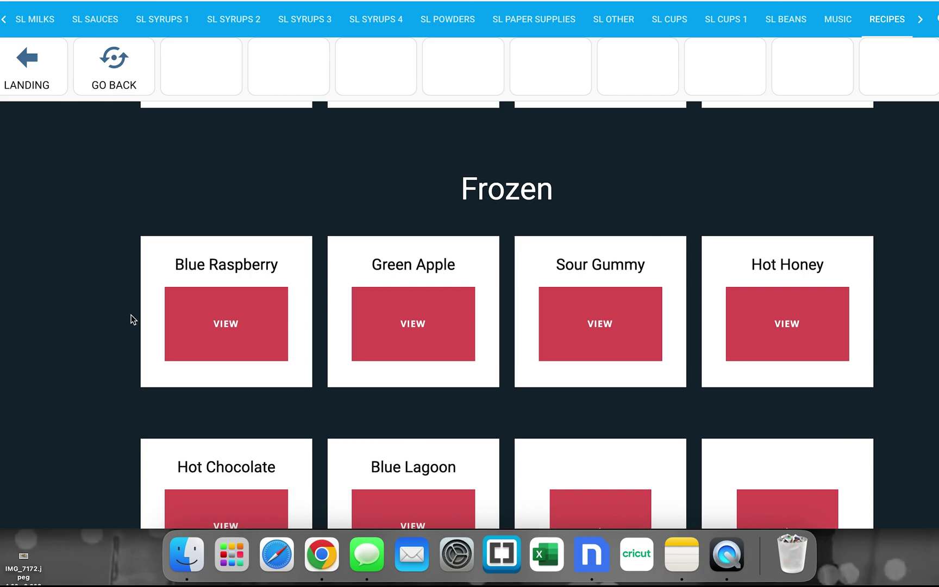
left_click(243, 341)
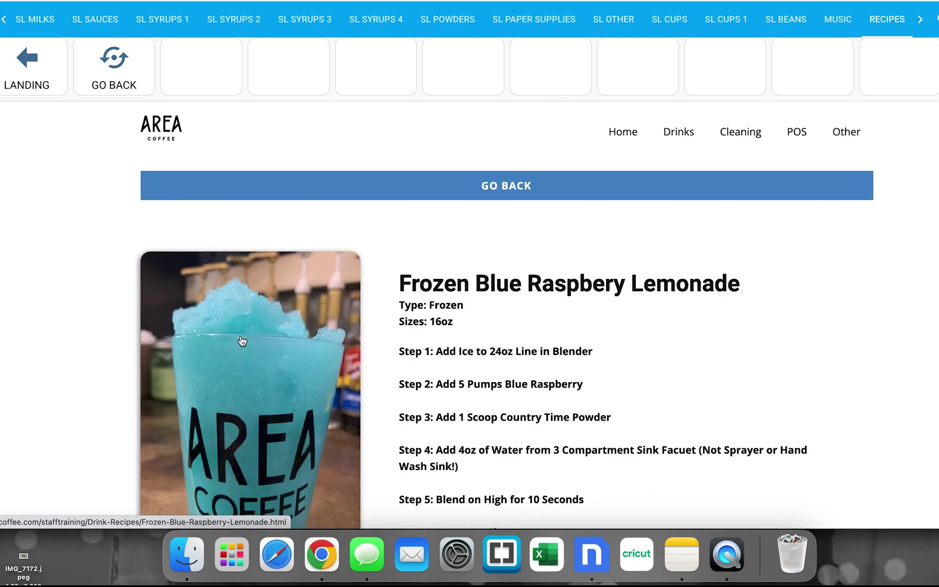
scroll(242, 341, "down", 3)
scroll(243, 341, "down", 2)
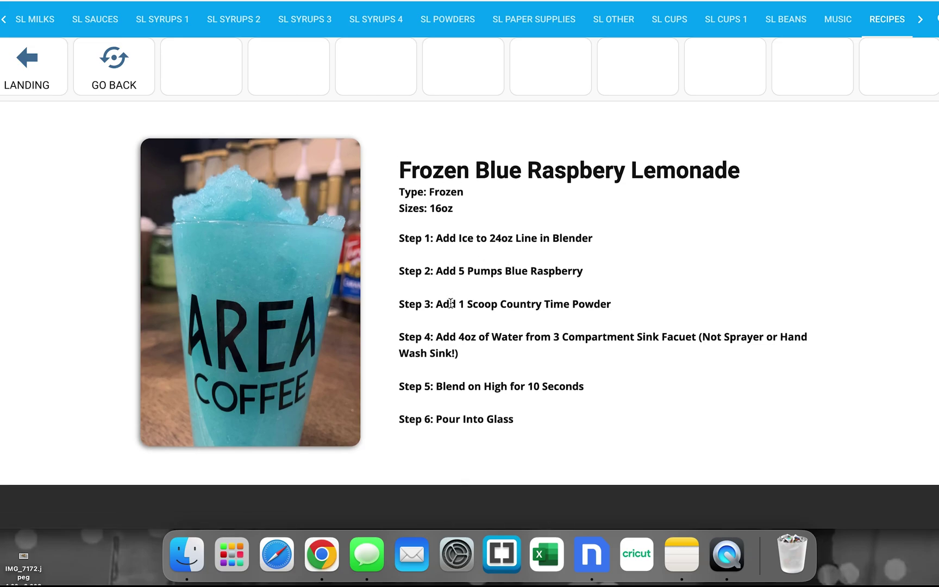
scroll(471, 266, "down", 3)
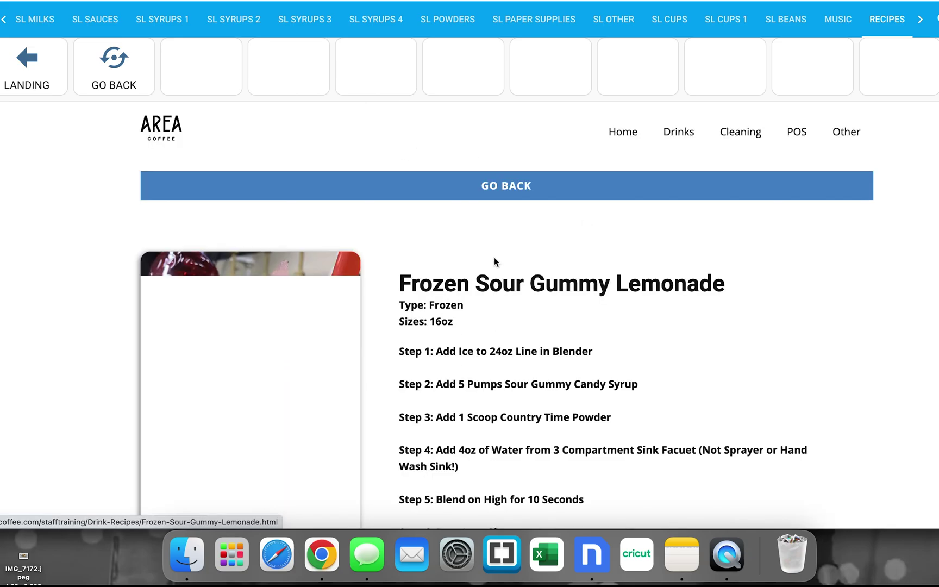
scroll(430, 297, "down", 4)
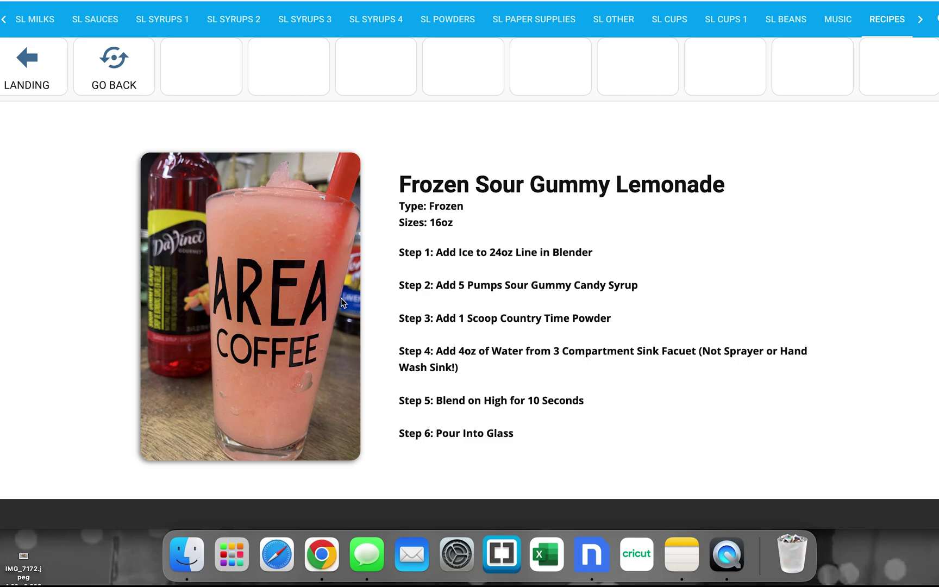
scroll(340, 298, "up", 1)
Step: Go back to the recipe list, open the Green Apple frozen recipe, then open Stock Levels
left_click(487, 112)
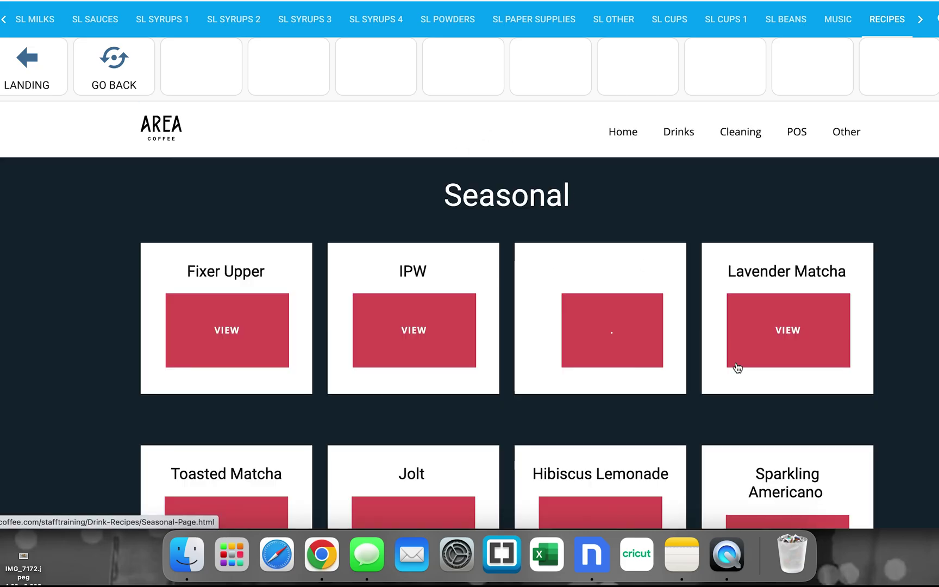
scroll(734, 360, "down", 8)
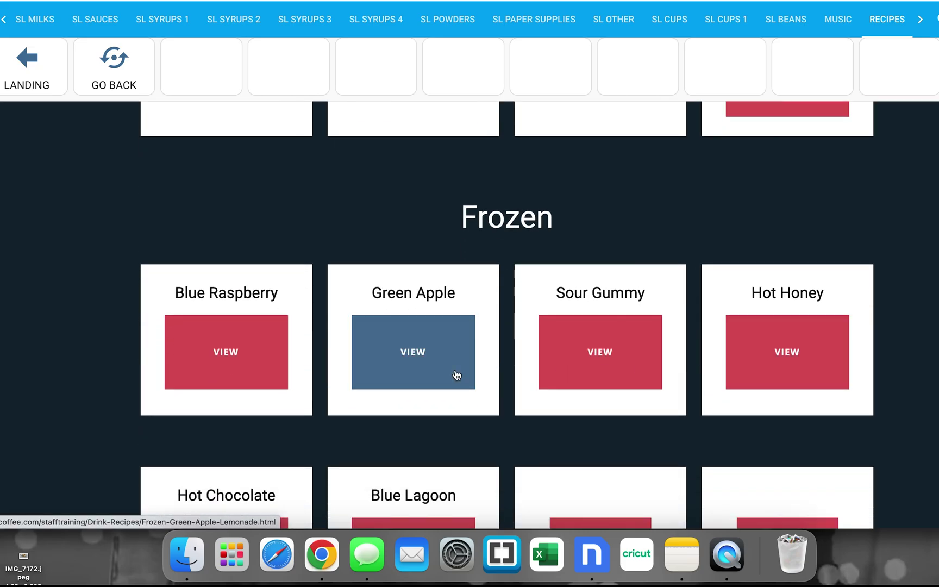
left_click(457, 375)
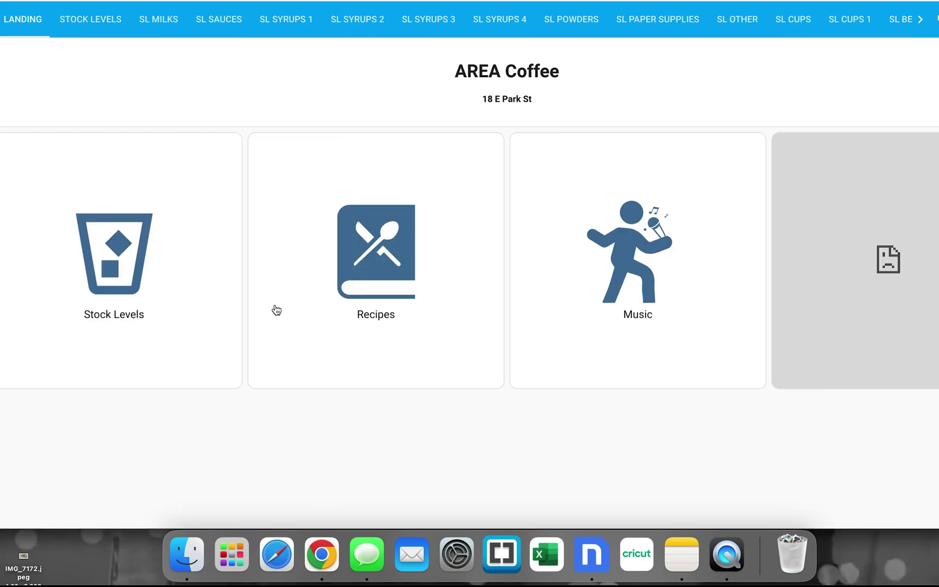
left_click(27, 68)
Step: Open Quick Supply from Stock Levels and enter test barcode 'hhhh' in the 18E Barcode Input
left_click(189, 306)
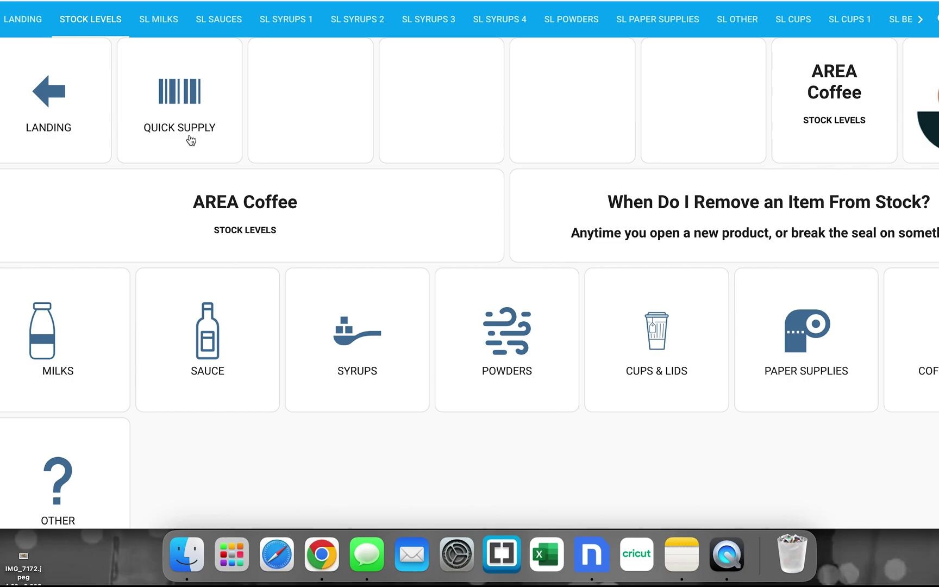
left_click(178, 106)
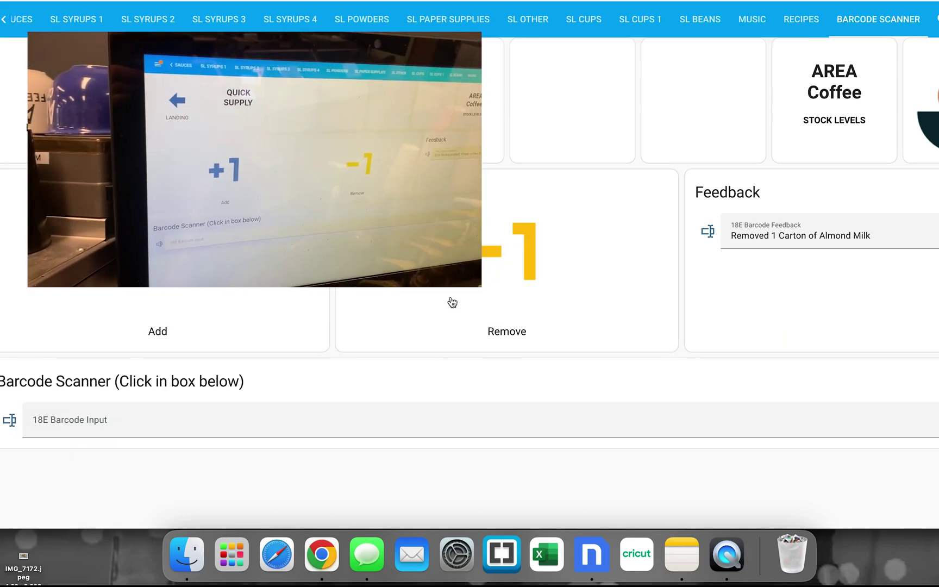
left_click(331, 424)
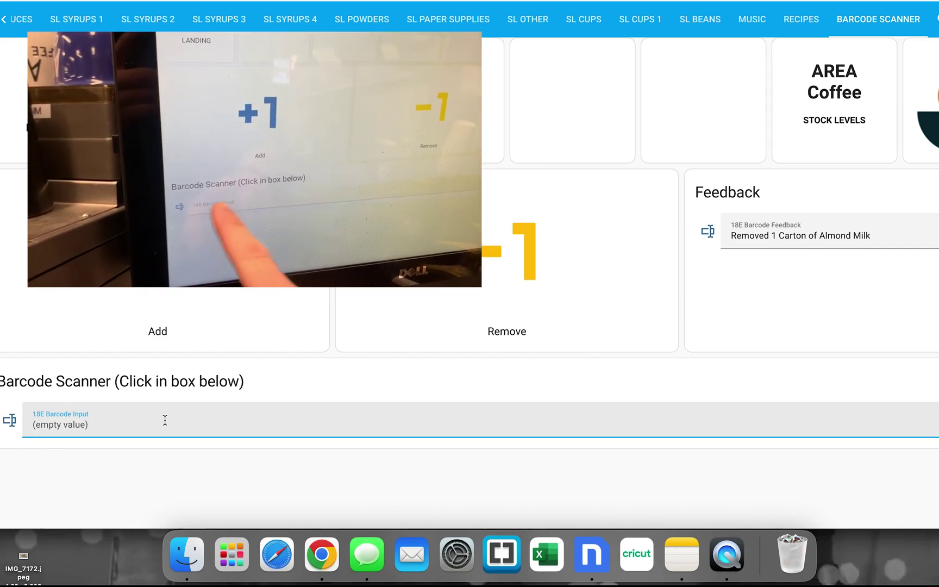
type("hhhh")
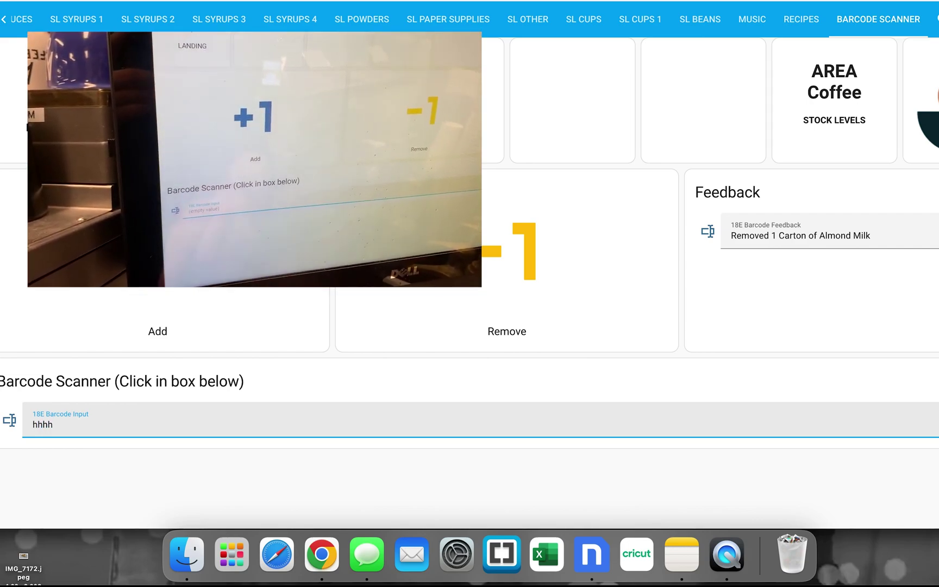
left_click(193, 458)
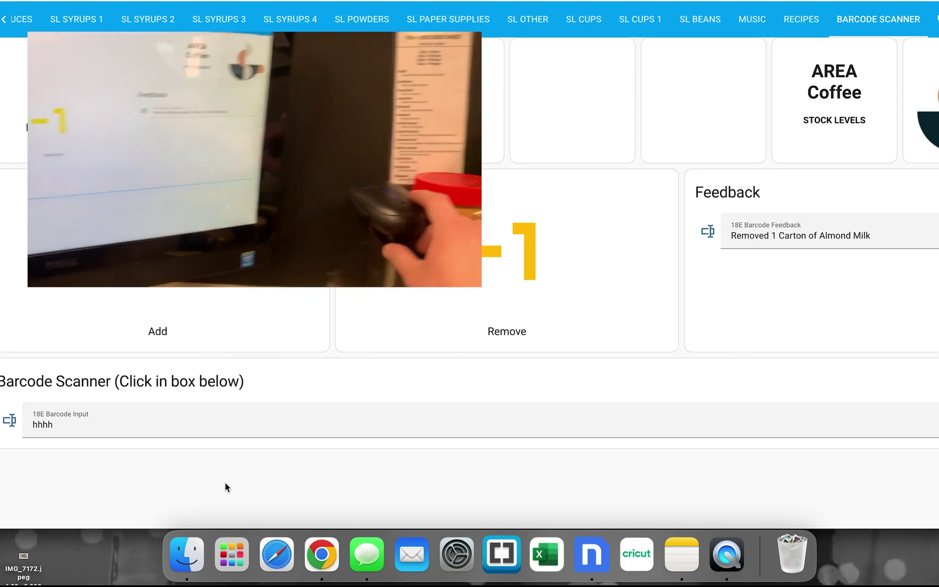
Step: Inspect the test entry and the 'Removed 1 Carton of Almond Milk' feedback, then return to Stock Levels
left_click(130, 428)
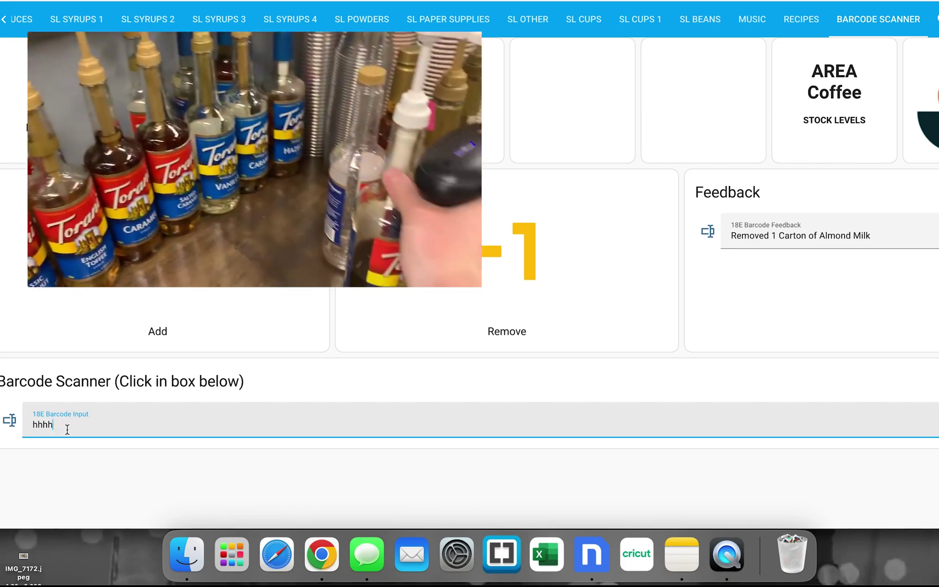
double_click(65, 429)
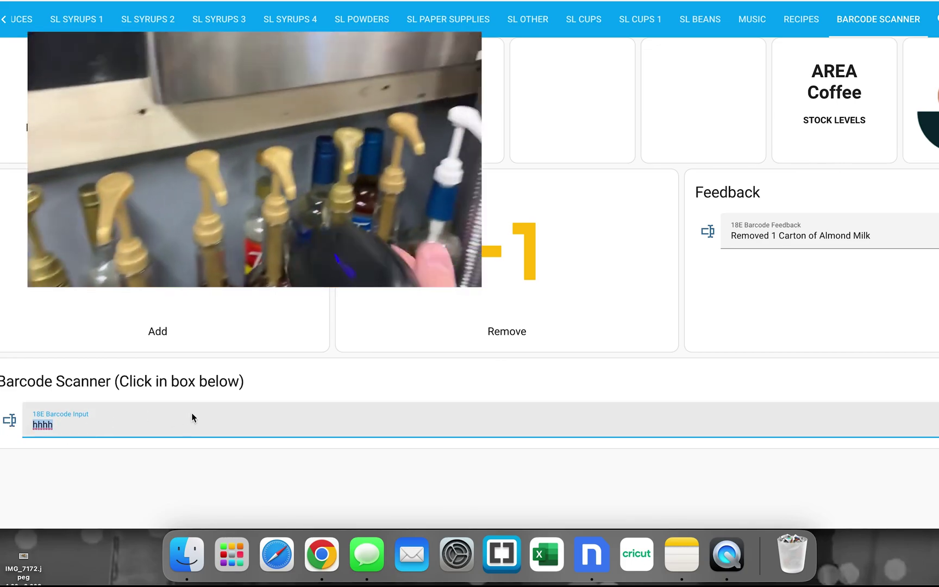
left_click_drag(732, 235, 878, 236)
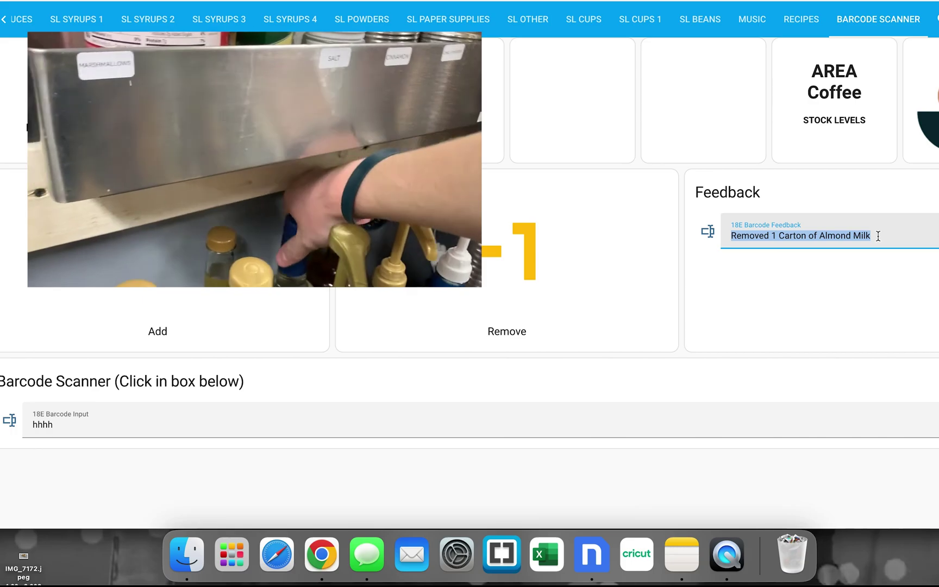
left_click(817, 238)
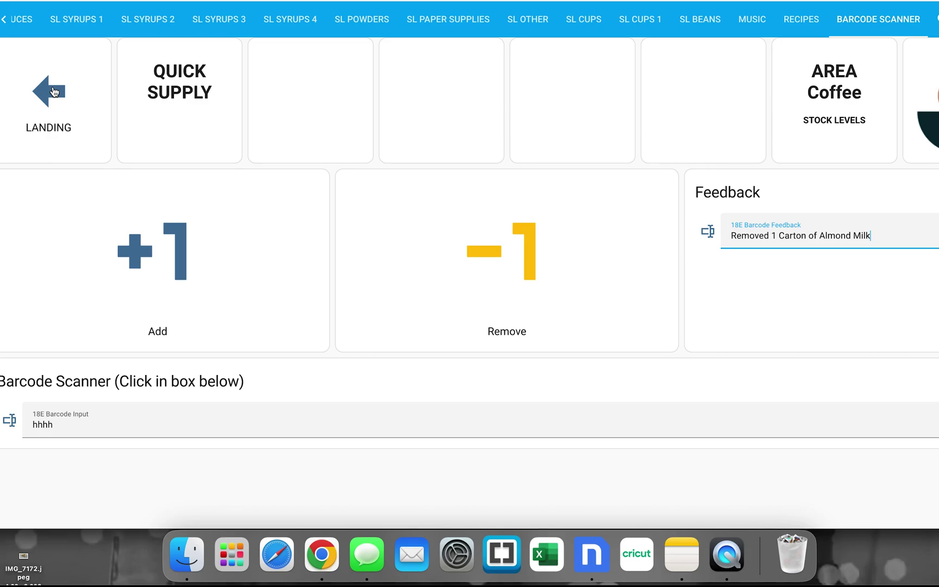
left_click(54, 92)
Step: Review the milks stock counts, then open and scroll the sauces stock counts
scroll(232, 279, "down", 1)
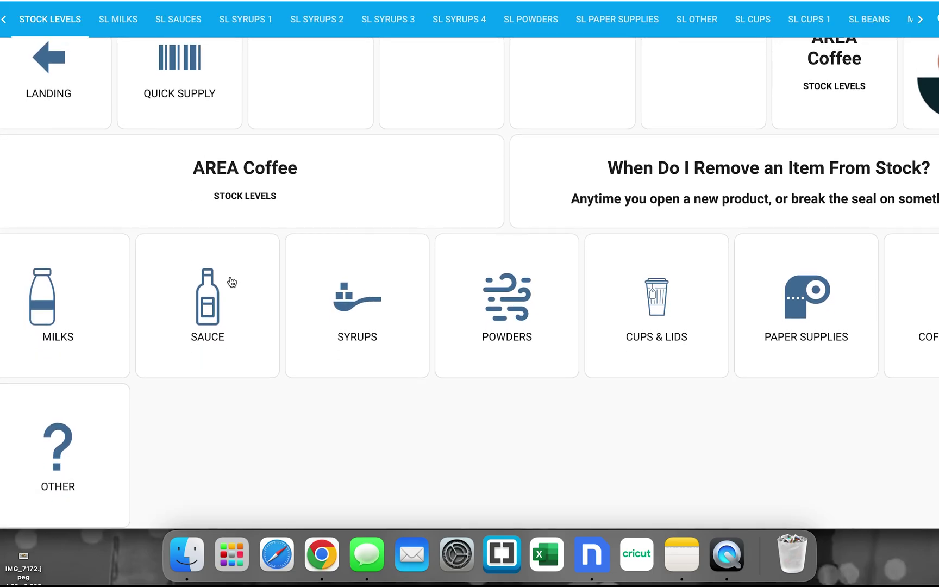
left_click(96, 314)
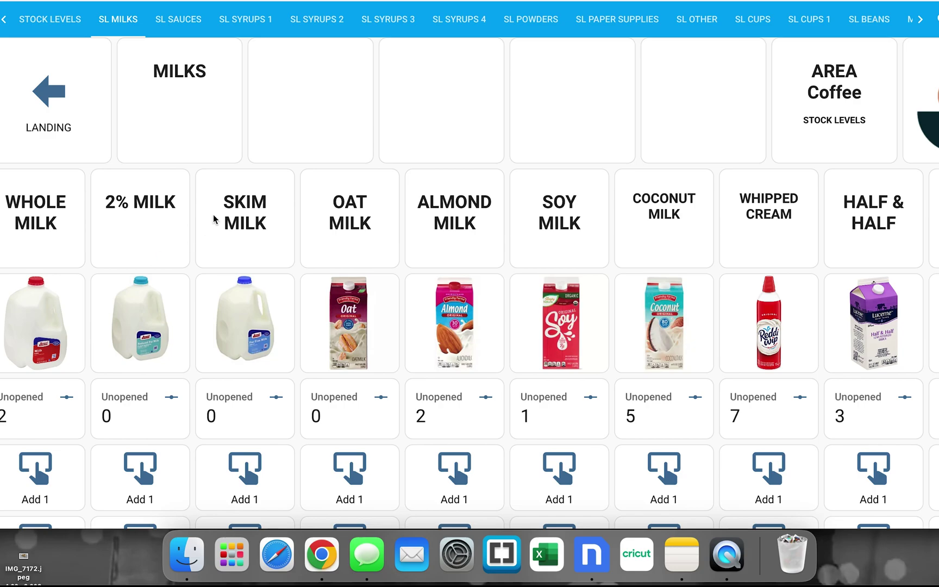
scroll(213, 220, "down", 2)
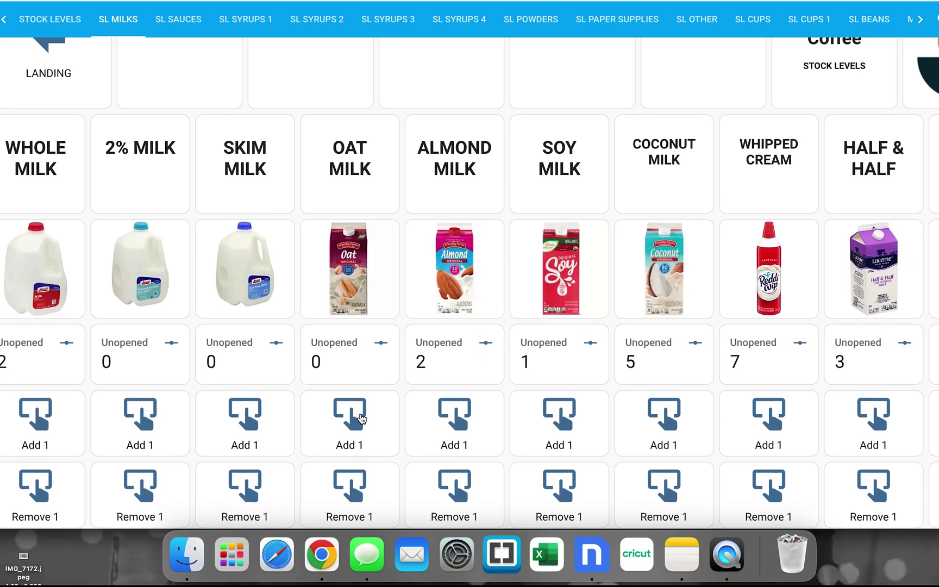
scroll(361, 418, "up", 2)
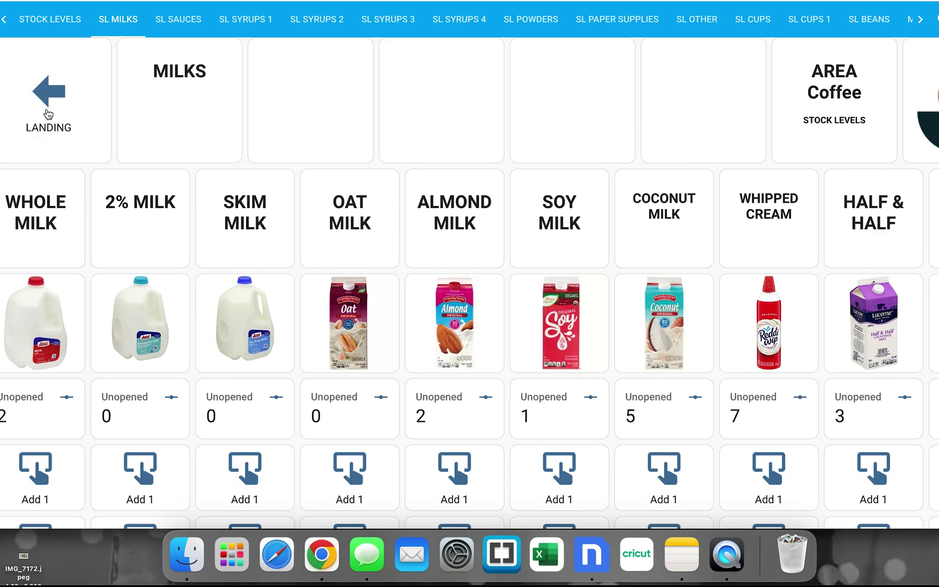
left_click(48, 113)
left_click(174, 329)
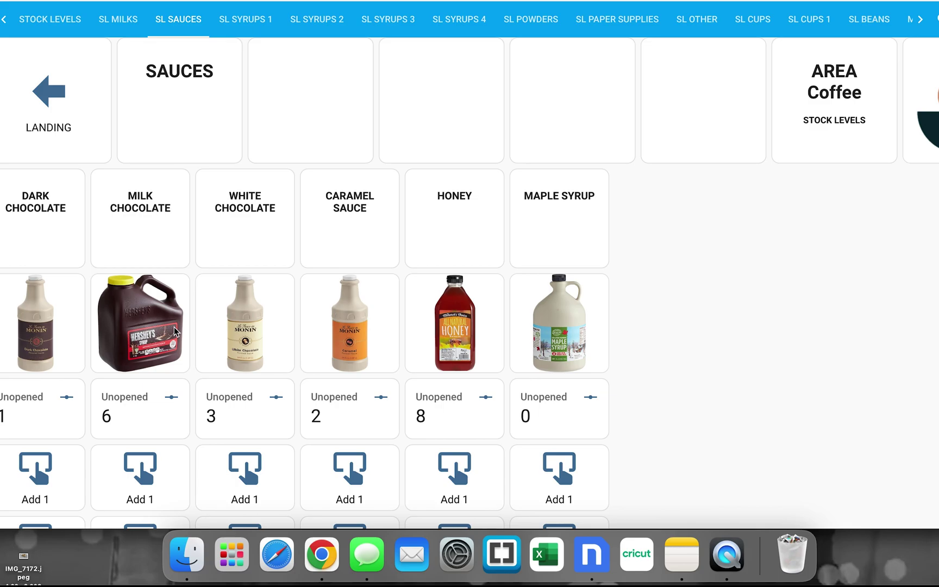
scroll(174, 329, "down", 1)
scroll(174, 330, "up", 1)
Step: Step through syrup stock pages 1 to 4, then return to the Stock Levels overview
left_click(936, 128)
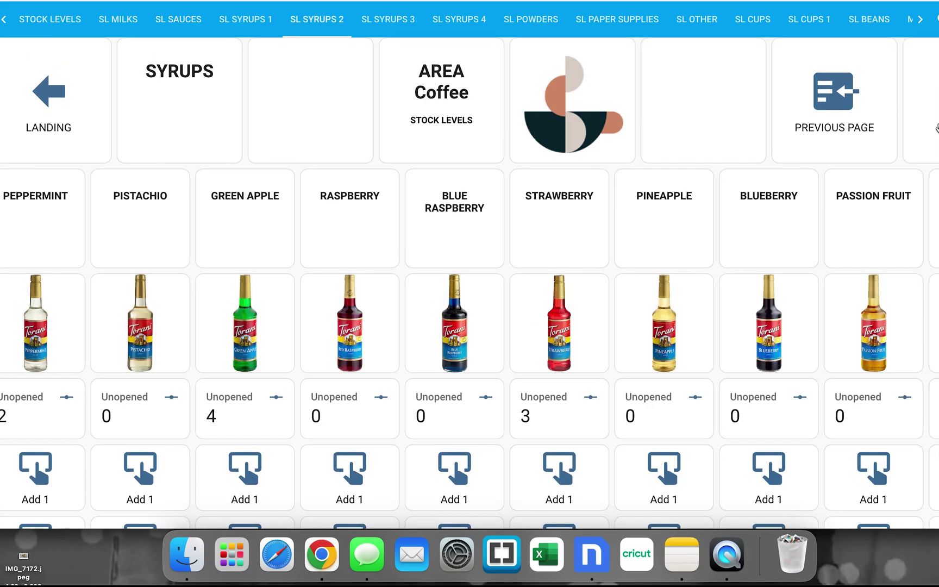
left_click(823, 111)
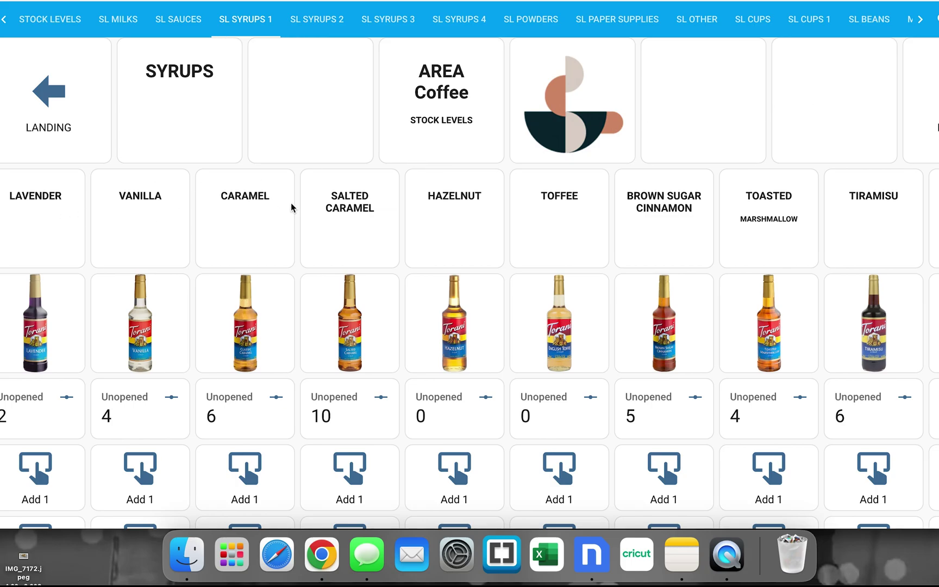
left_click(924, 109)
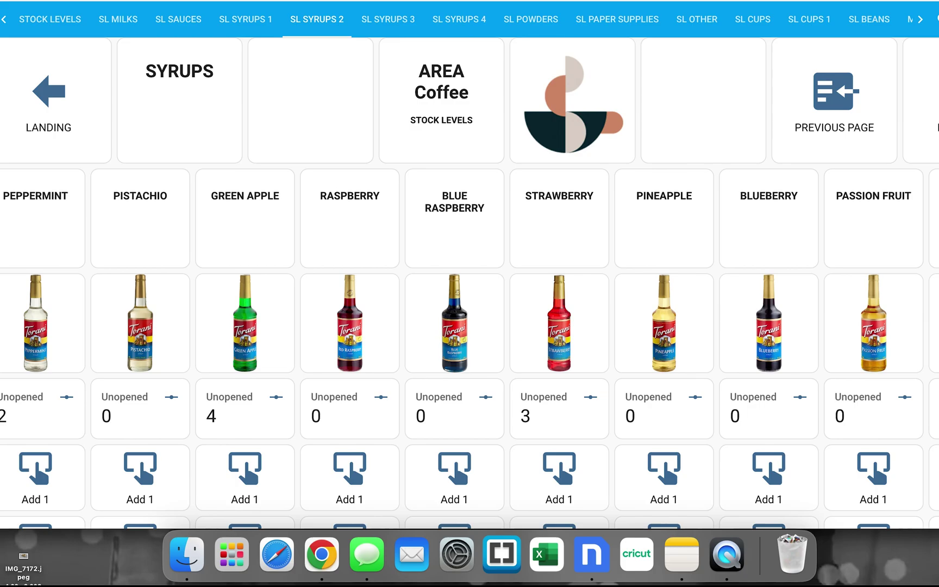
left_click(924, 109)
left_click(924, 108)
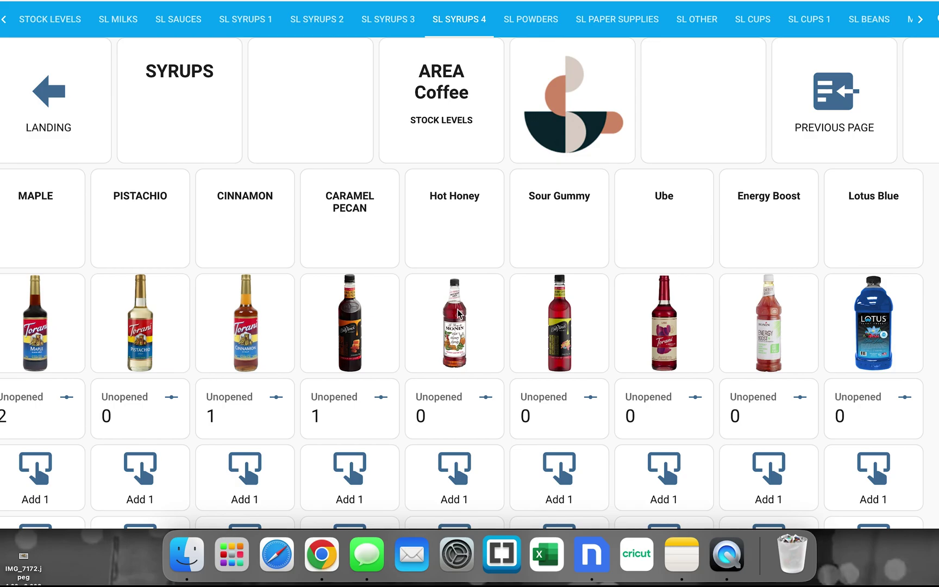
left_click_drag(428, 305, 454, 326)
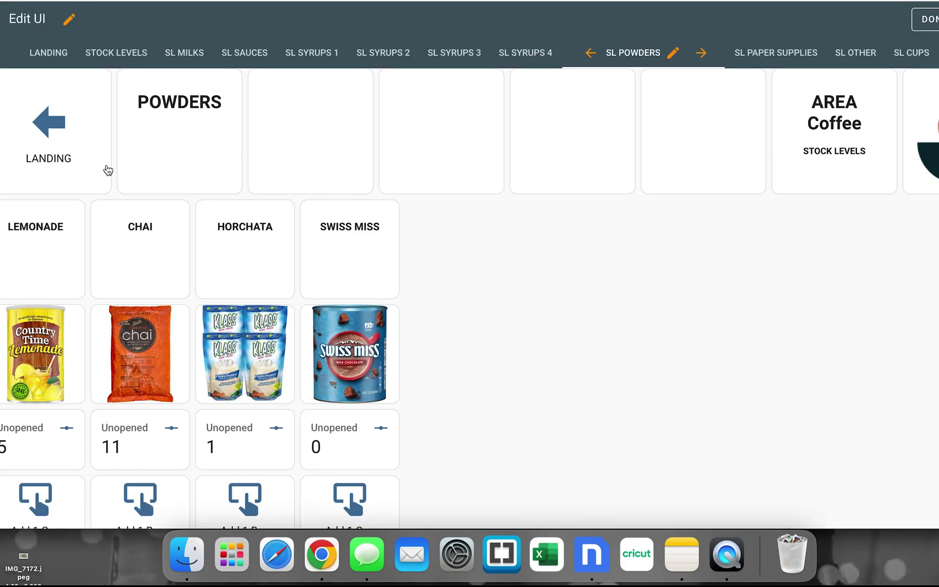
left_click(84, 168)
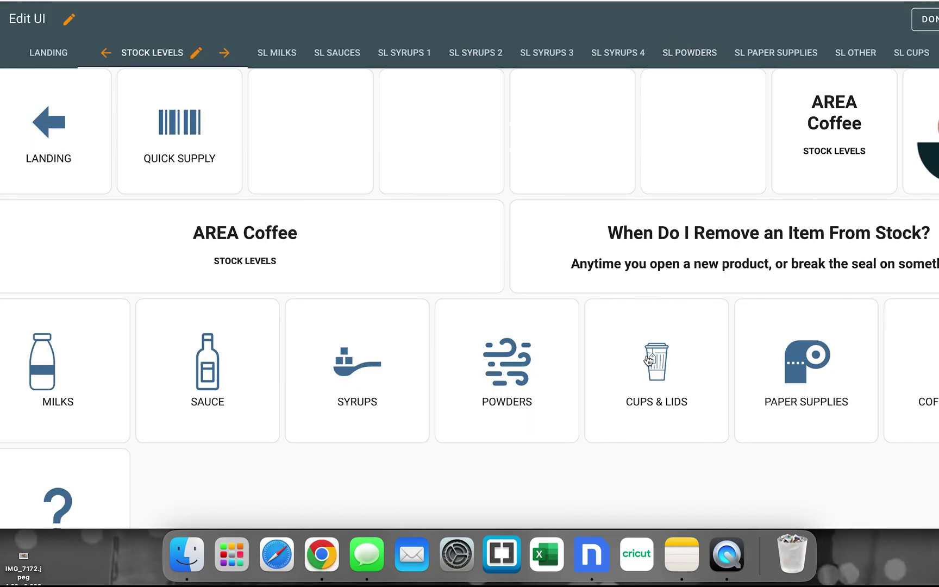
Step: Visit the Cups & Lids, Coffee Beans and Other supplies stock pages, then return Home
left_click(648, 360)
left_click(67, 113)
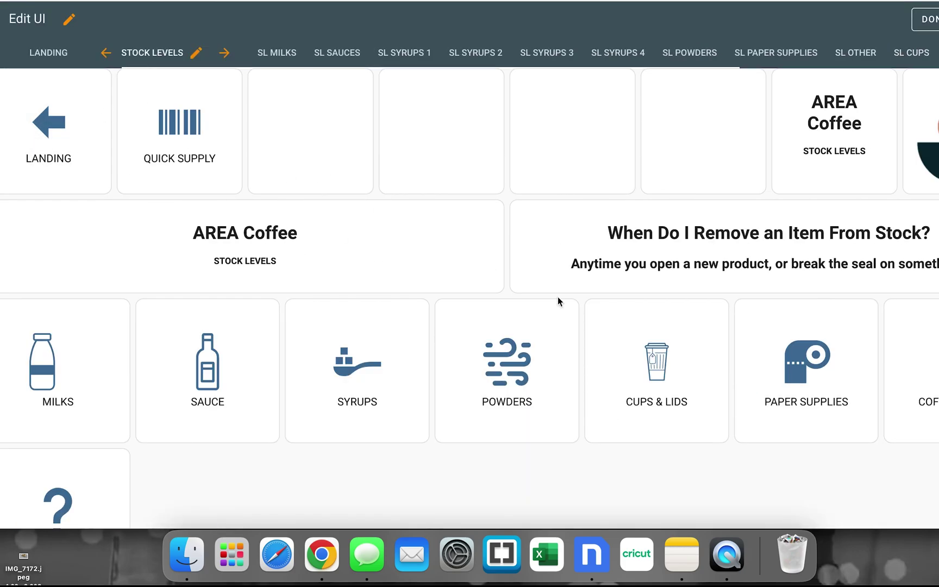
left_click(905, 375)
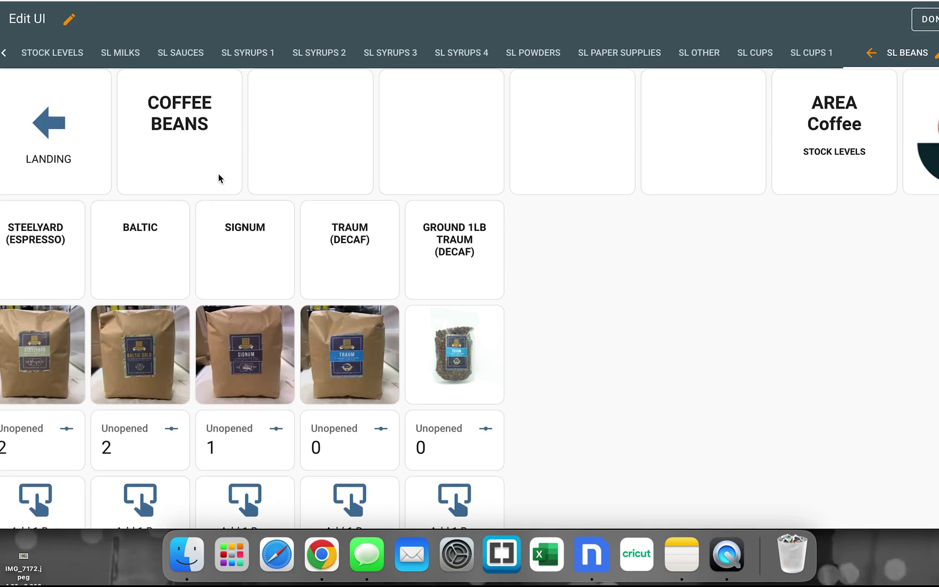
left_click(86, 158)
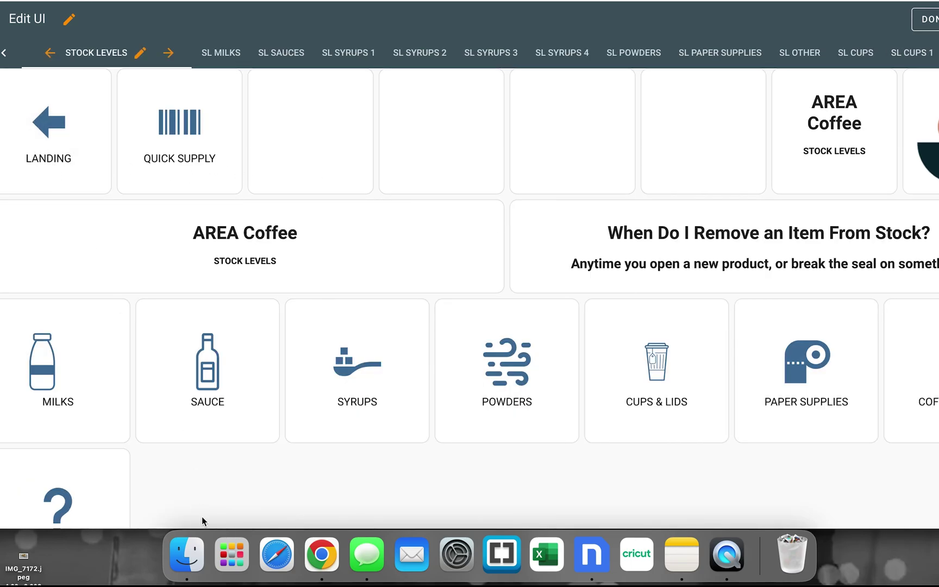
left_click(59, 495)
left_click(242, 219)
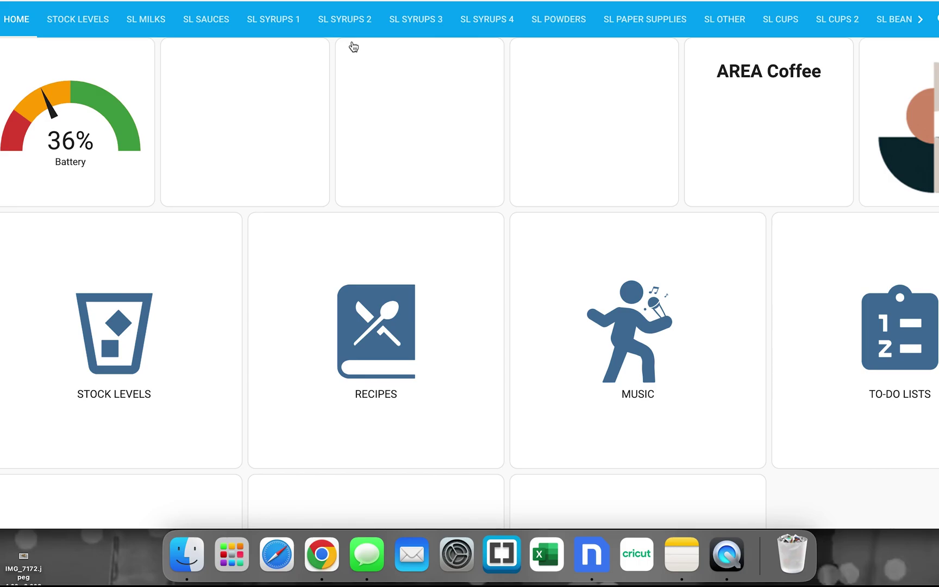
left_click(101, 83)
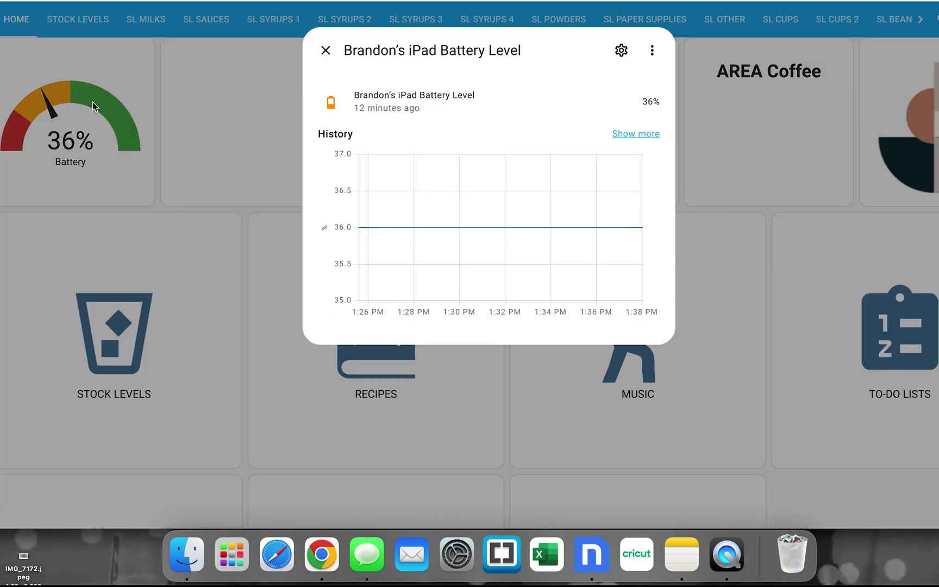
left_click(93, 102)
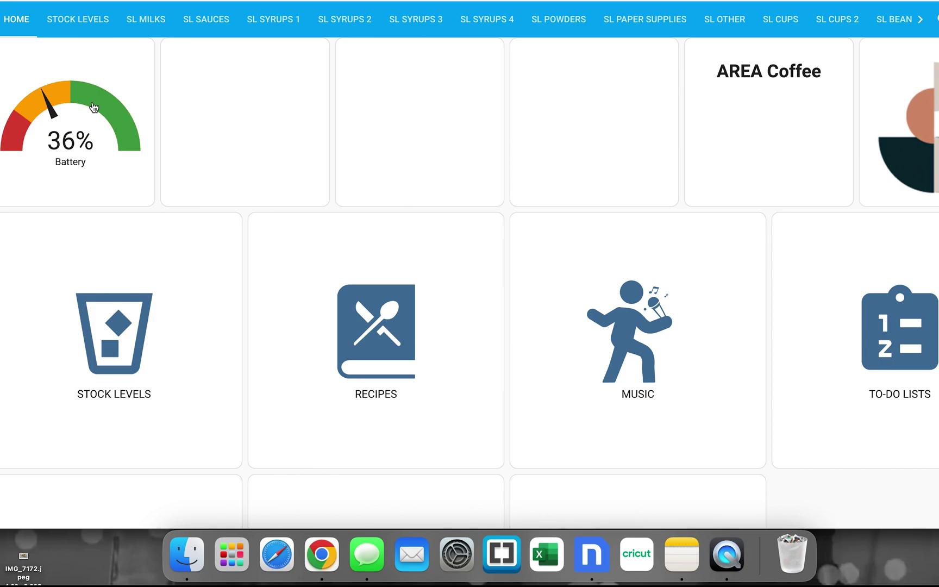
left_click(108, 106)
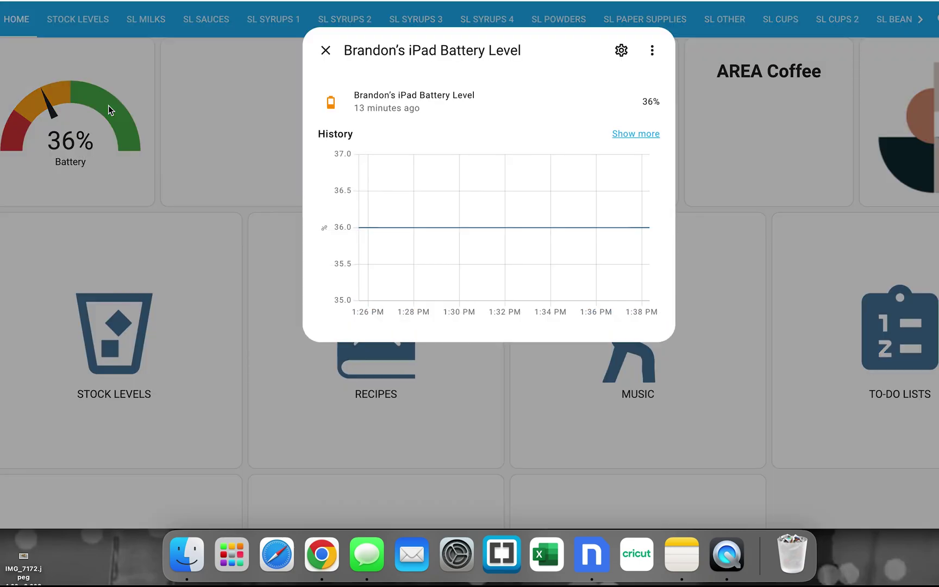
left_click(108, 106)
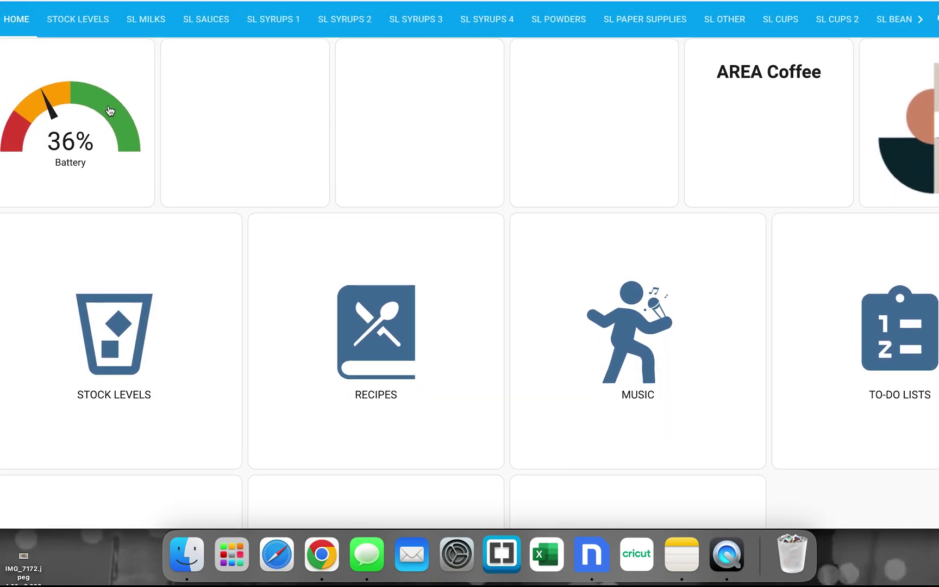
scroll(178, 319, "down", 4)
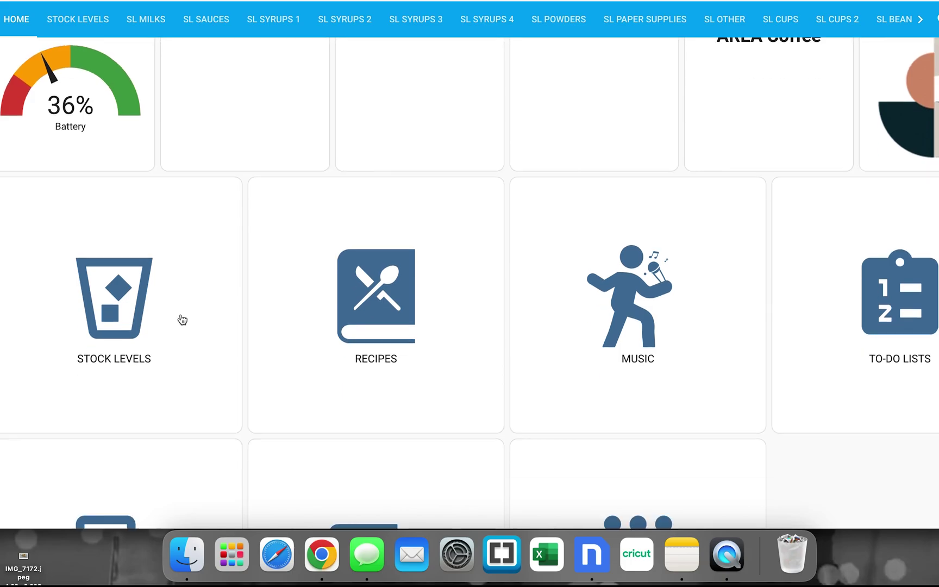
scroll(371, 308, "up", 4)
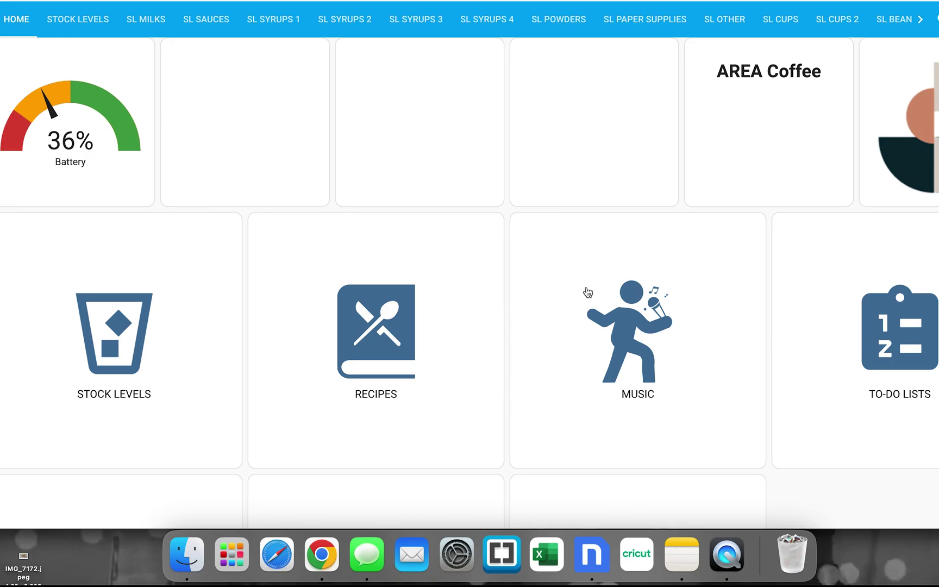
scroll(588, 293, "down", 1)
scroll(588, 292, "up", 1)
left_click(169, 298)
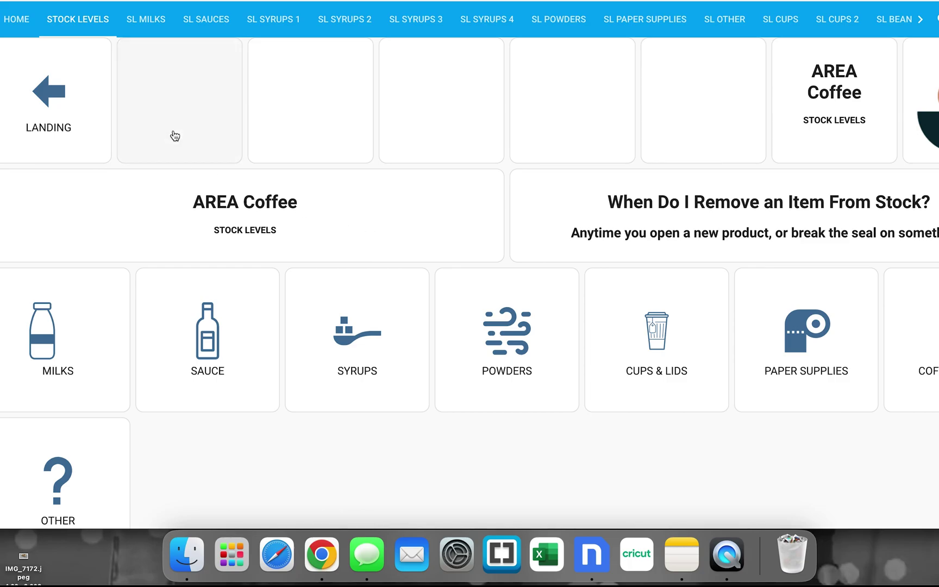
left_click(60, 128)
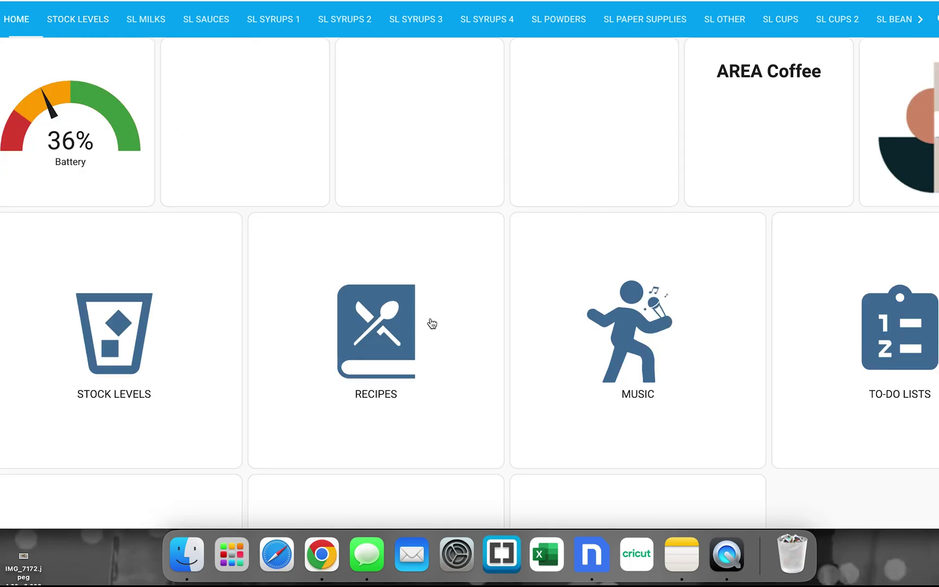
left_click(474, 326)
left_click(25, 68)
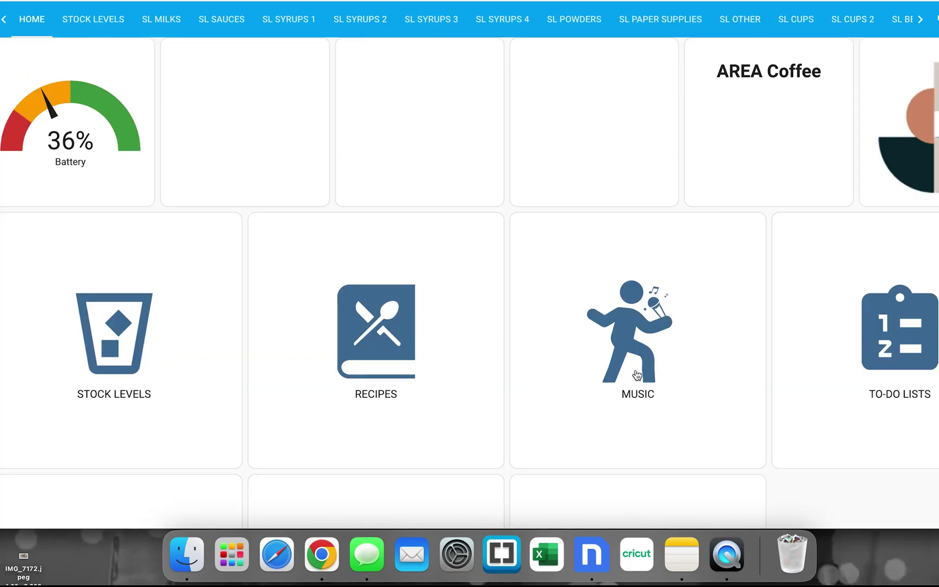
left_click(637, 375)
left_click(78, 135)
scroll(905, 419, "down", 5)
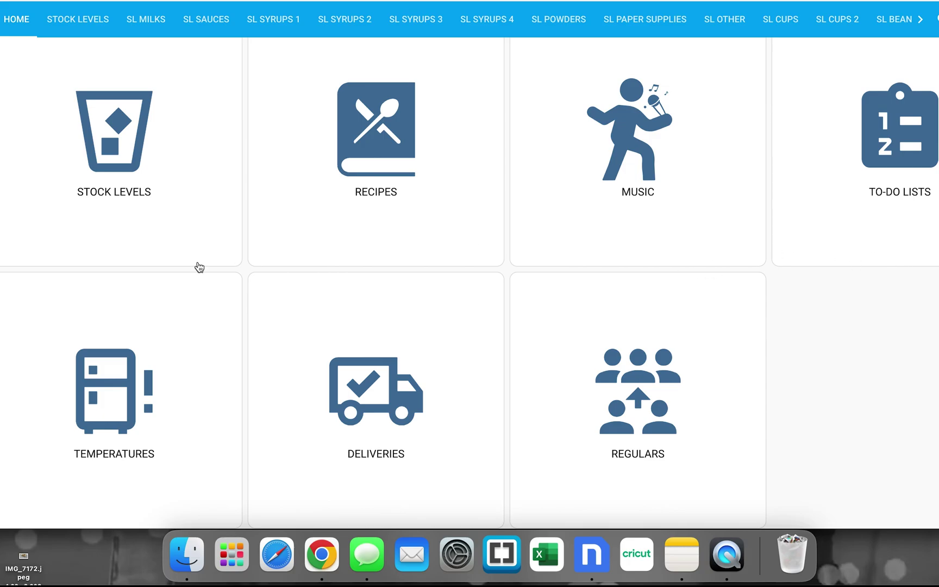
Step: Check the Temperatures page, then open Deliveries and the Hansa Coffee Roasters details
left_click(148, 319)
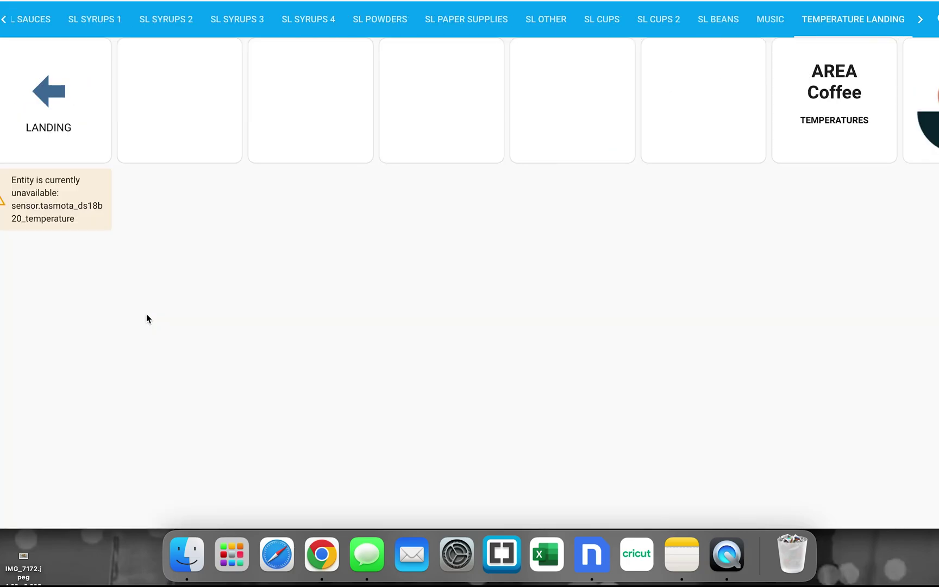
left_click(80, 131)
scroll(306, 413, "down", 3)
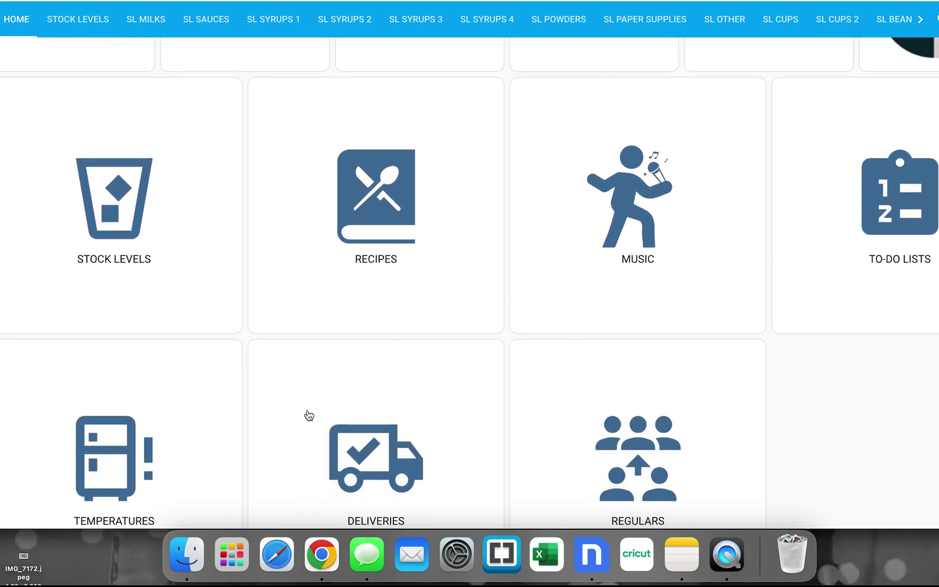
left_click(450, 437)
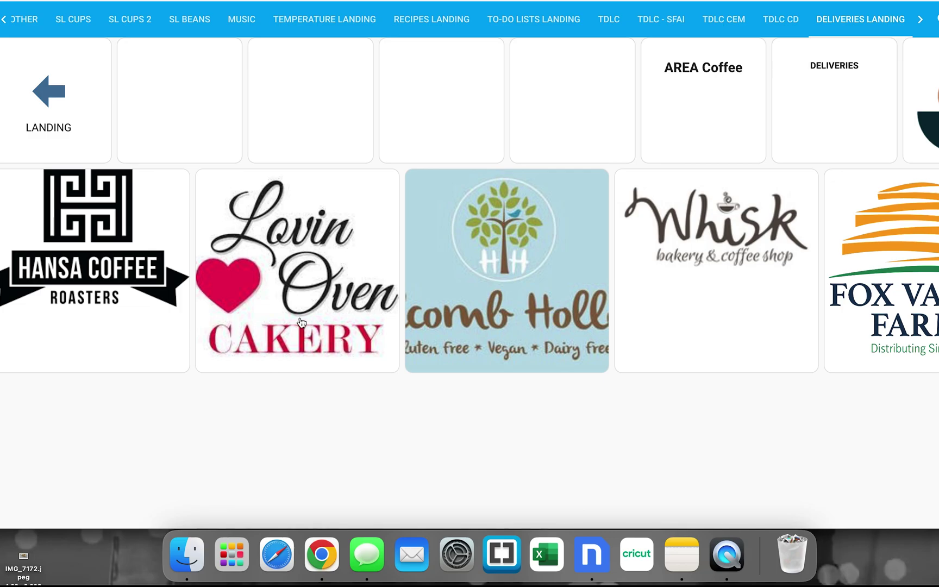
left_click(123, 280)
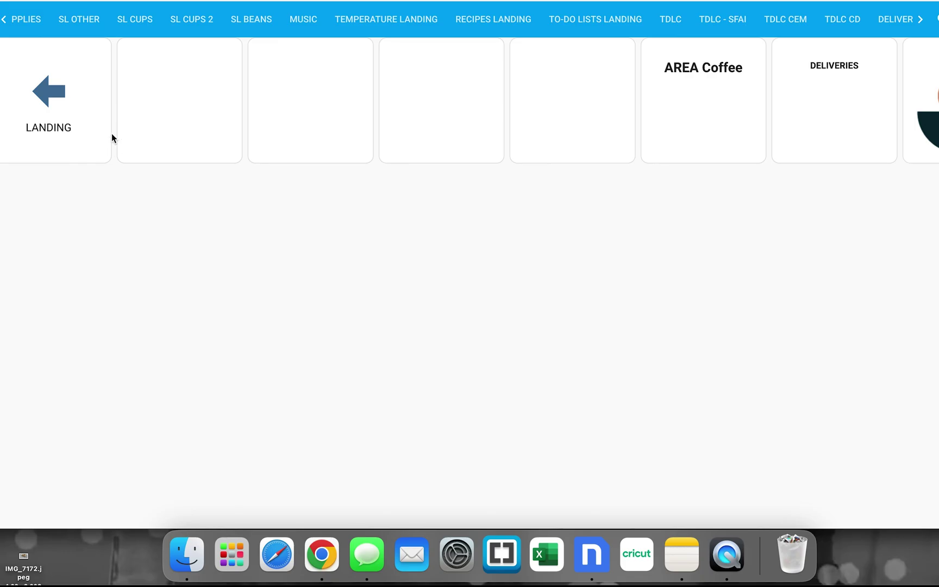
Step: Browse the Regulars order card, then go Home and open the To-Do Lists section
left_click(96, 144)
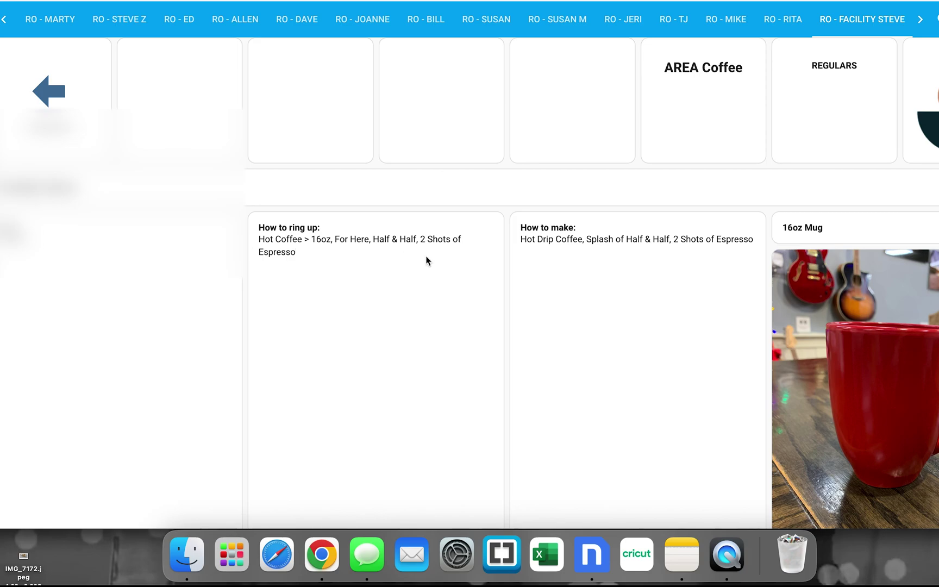
scroll(713, 257, "down", 2)
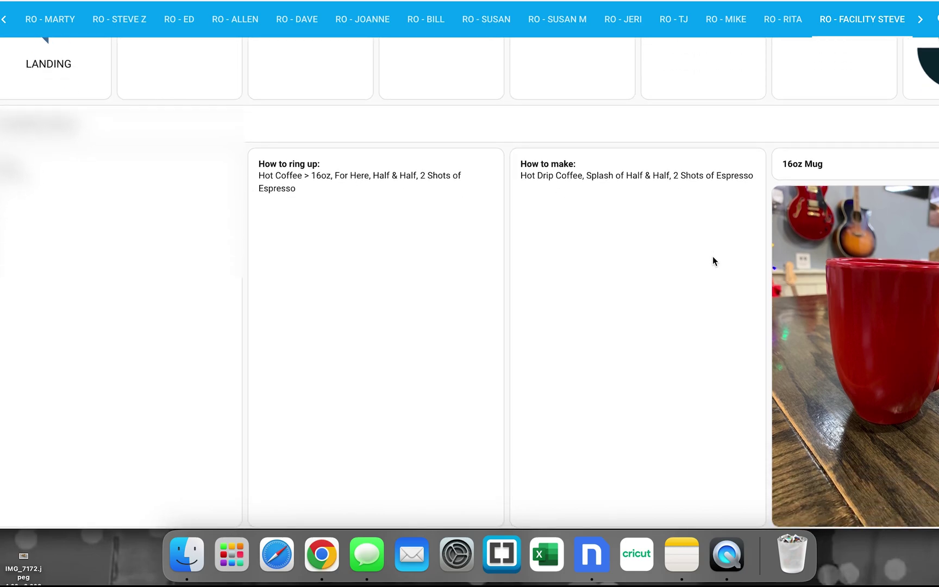
scroll(750, 294, "up", 2)
scroll(652, 307, "left", 3)
scroll(576, 329, "down", 1)
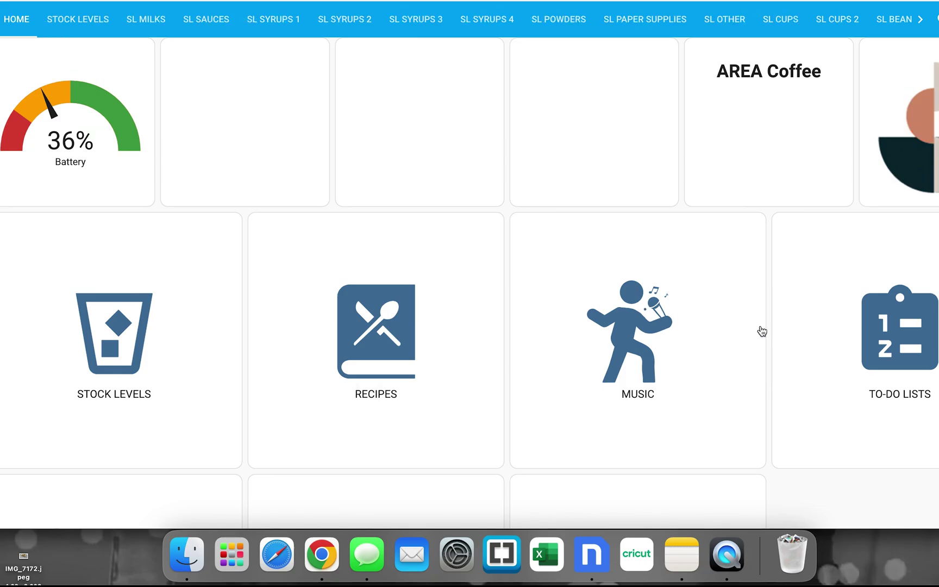
left_click(863, 350)
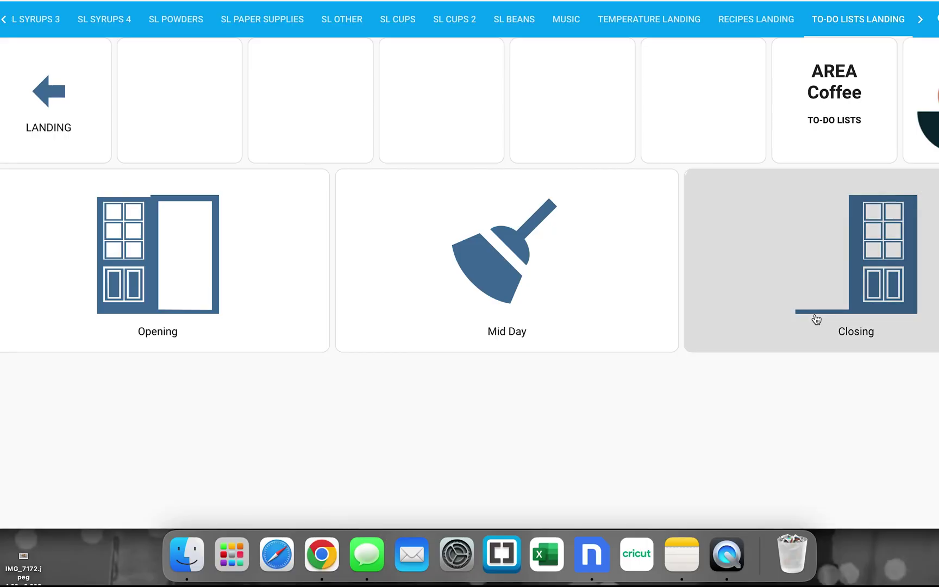
Step: Open the Closing checklist from the To-Do Lists page
left_click(816, 318)
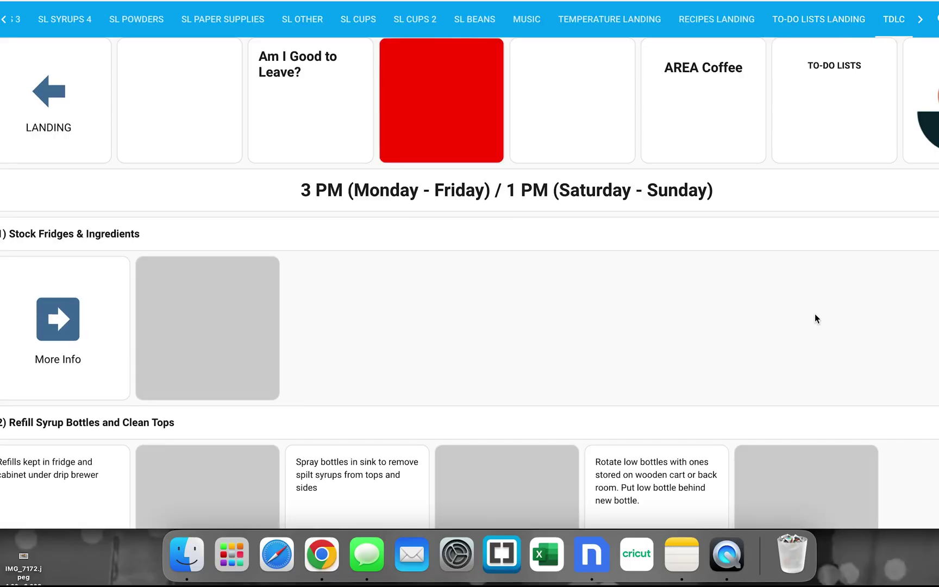
Step: Highlight the Closing checklist's 3 PM and 4 PM weekday/weekend deadline headings
scroll(814, 313, "down", 1)
scroll(814, 313, "up", 1)
left_click_drag(299, 196, 603, 203)
scroll(670, 280, "down", 15)
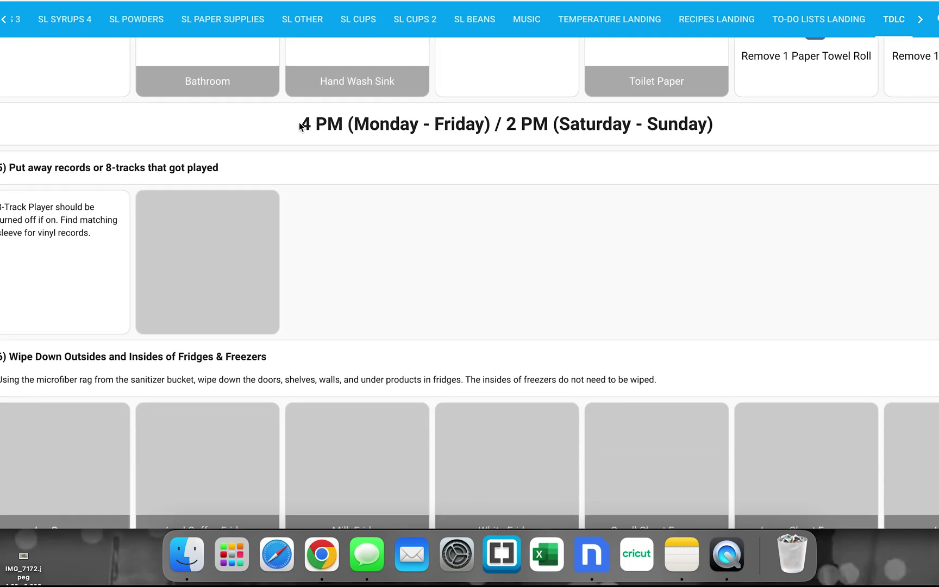
left_click_drag(300, 127, 659, 128)
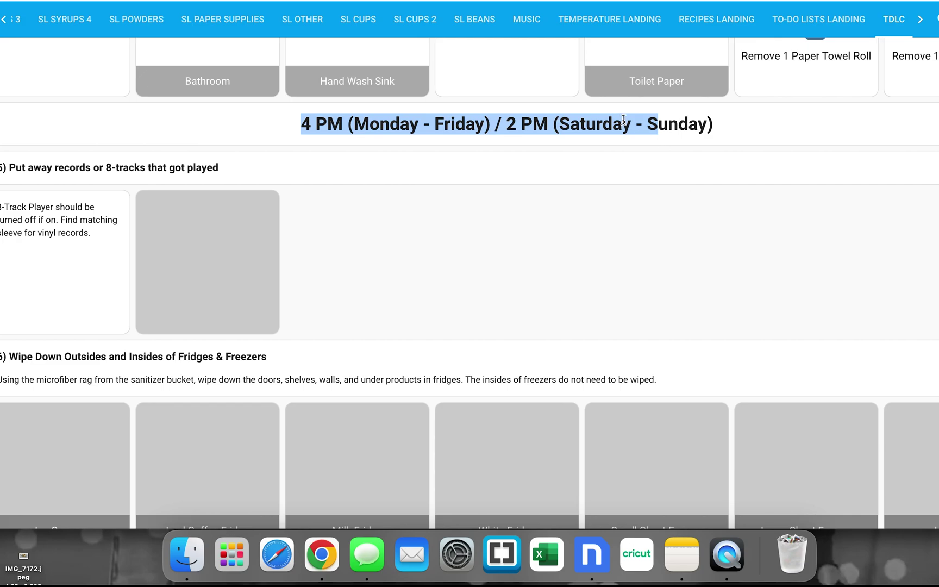
left_click_drag(623, 119, 679, 124)
left_click_drag(300, 124, 483, 129)
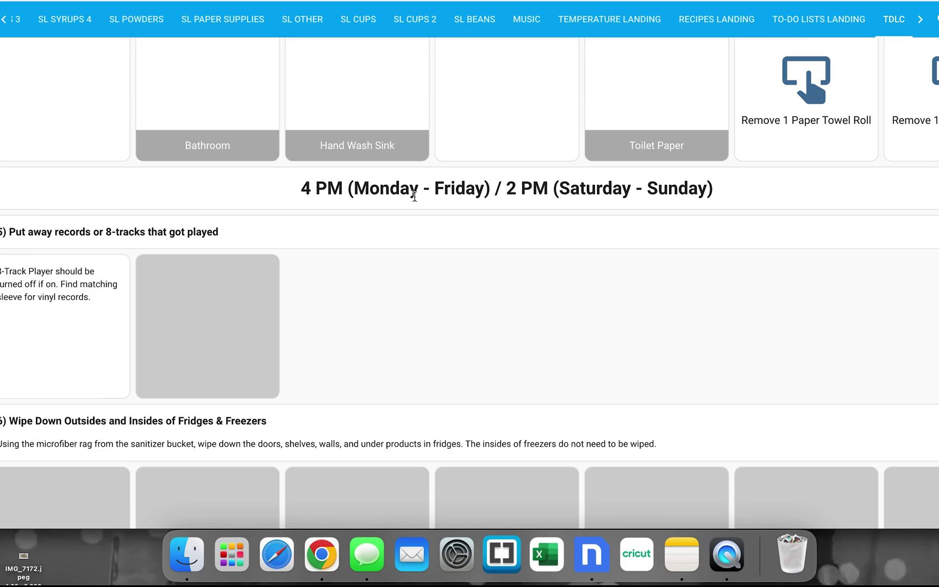
Step: Scroll through the checklist and view the Left Pot and Right Pot ounces details
scroll(210, 353, "down", 3)
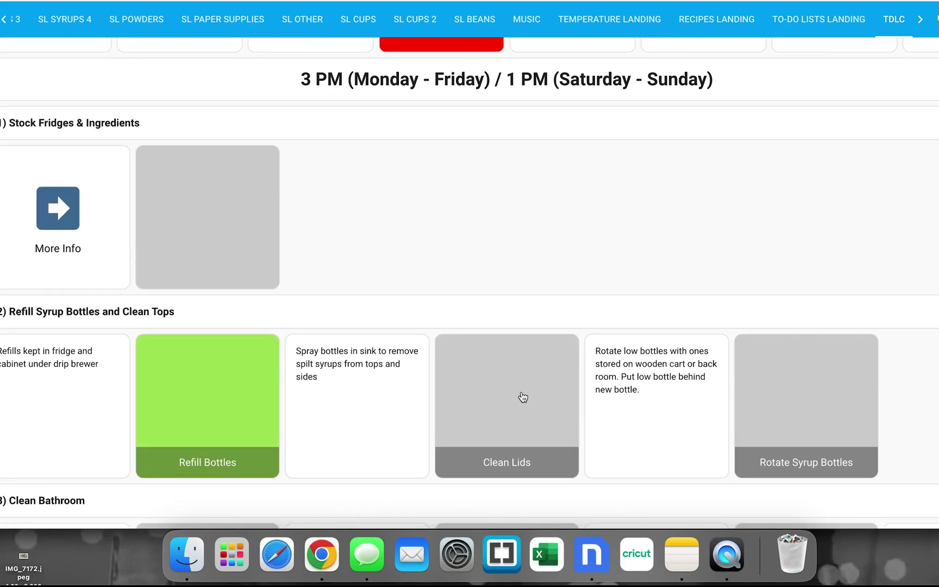
scroll(465, 384, "down", 10)
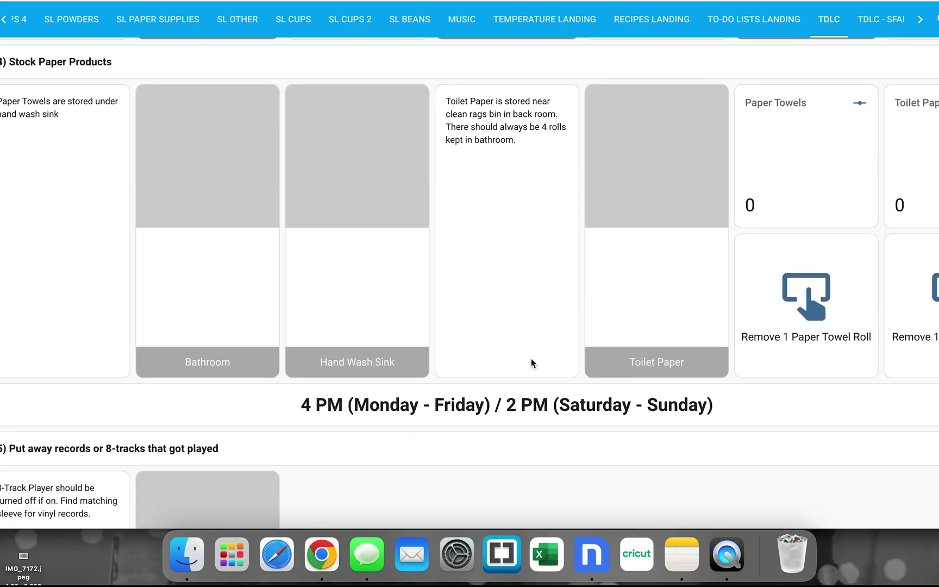
scroll(706, 95, "up", 1)
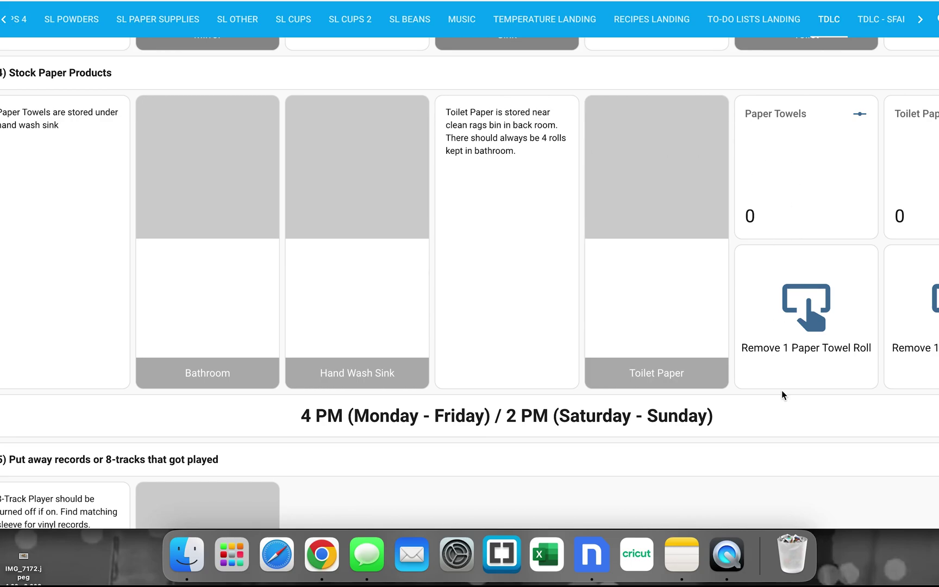
scroll(789, 330, "down", 1)
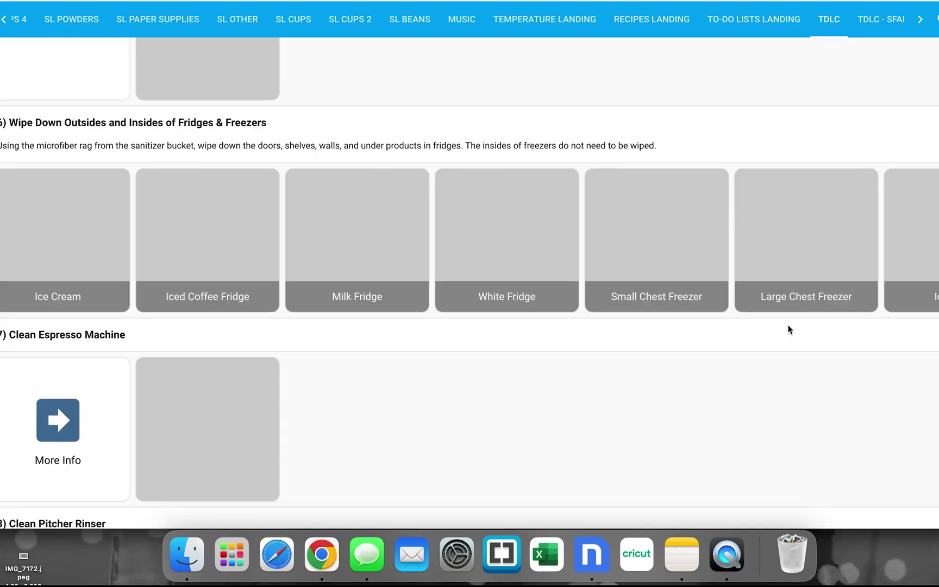
scroll(789, 329, "down", 20)
scroll(787, 325, "up", 2)
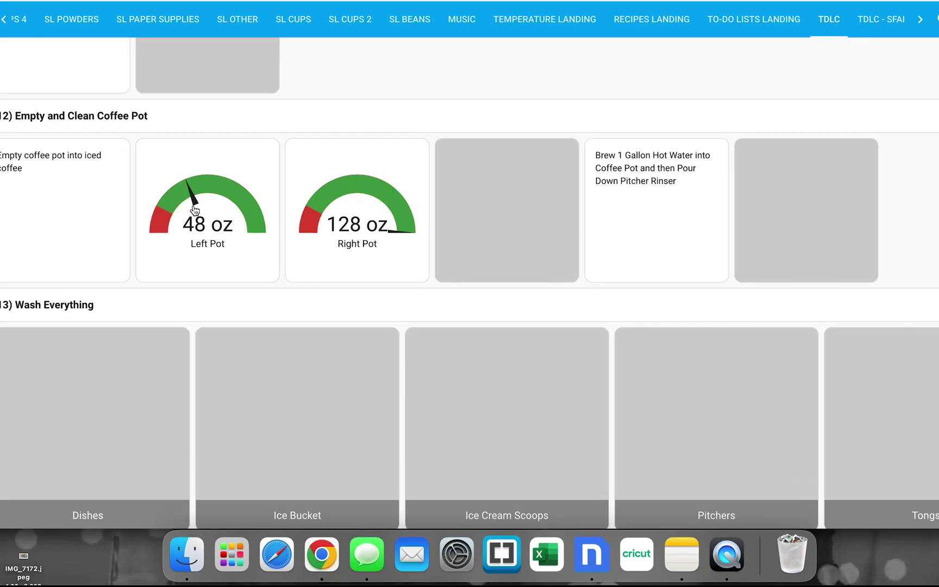
left_click(225, 194)
left_click(158, 188)
left_click(370, 204)
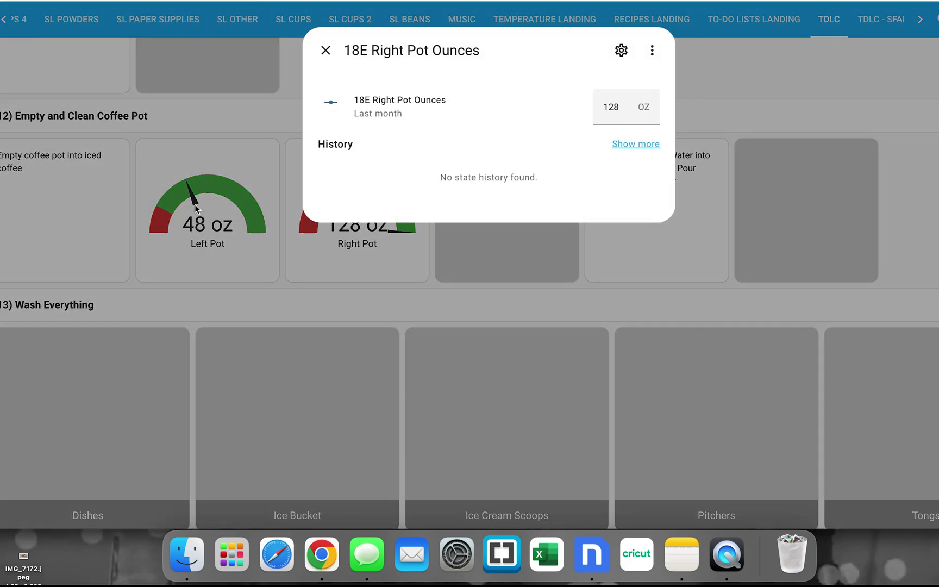
left_click(196, 209)
Step: Scroll to step 16 Count Drawer and open the Counting App
scroll(196, 210, "up", 1)
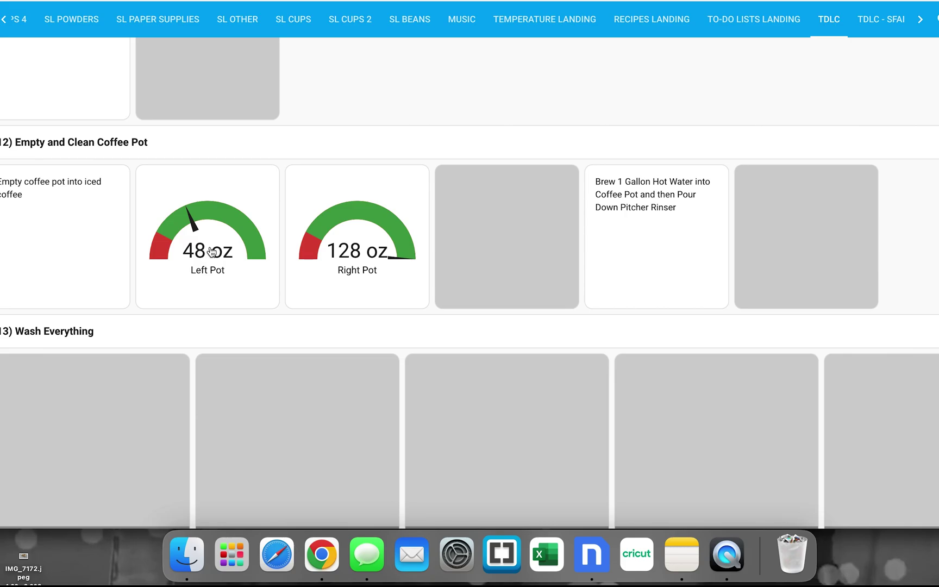
scroll(212, 252, "down", 1)
scroll(212, 252, "down", 20)
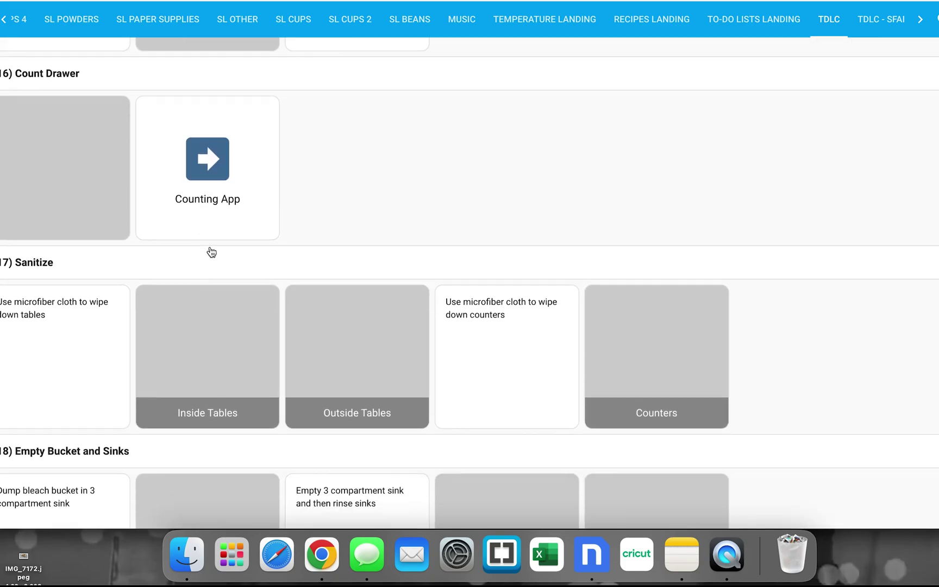
scroll(294, 229, "up", 1)
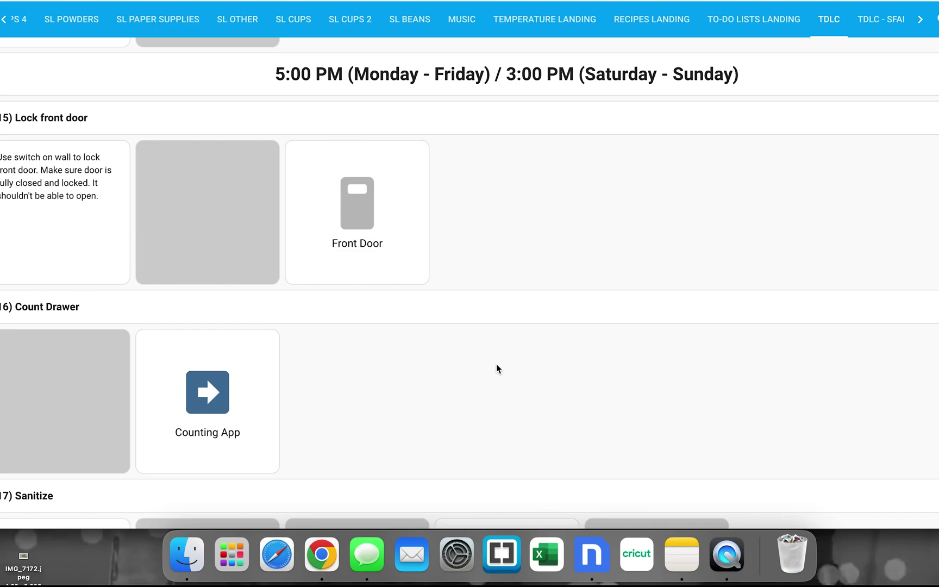
scroll(497, 366, "down", 6)
left_click(224, 275)
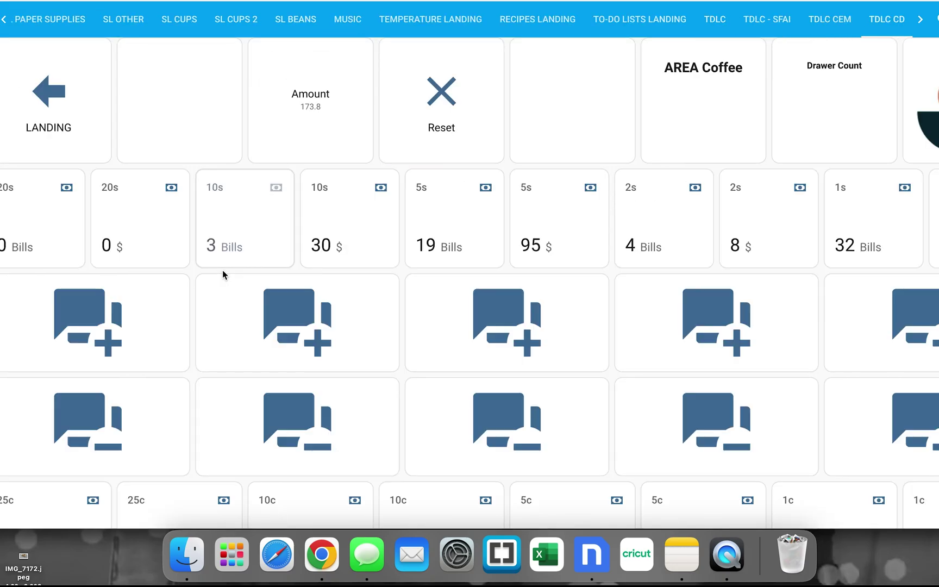
Step: Add several twenty-dollar bills to the drawer count, then remove them back to zero
scroll(223, 274, "down", 1)
scroll(222, 273, "down", 6)
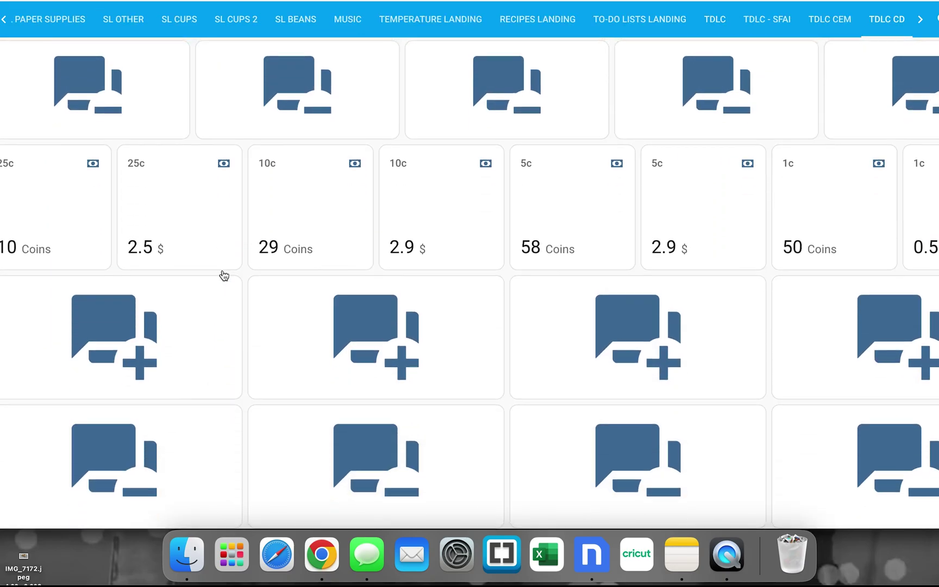
scroll(223, 273, "up", 7)
left_click(75, 311)
left_click(75, 311)
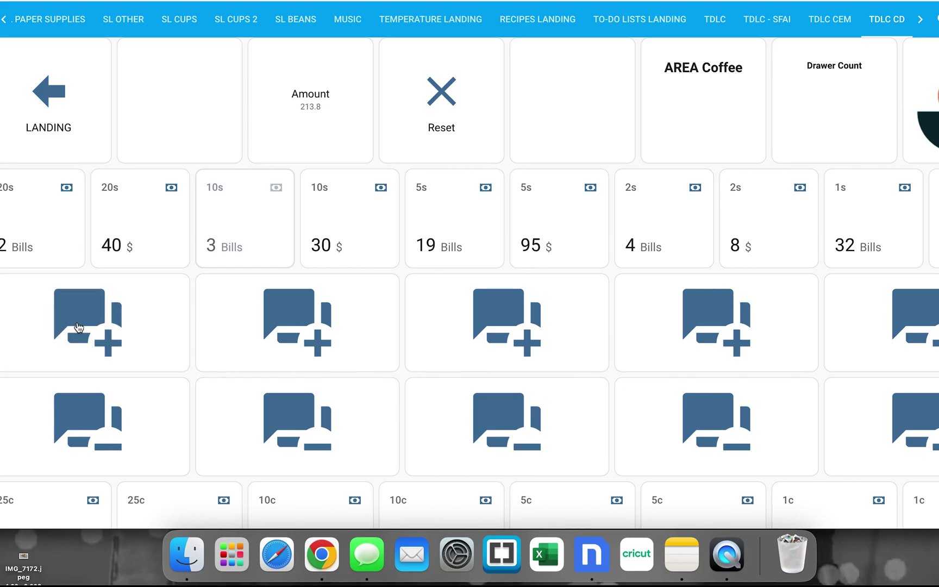
left_click(75, 311)
left_click(92, 402)
left_click(91, 402)
left_click(91, 402)
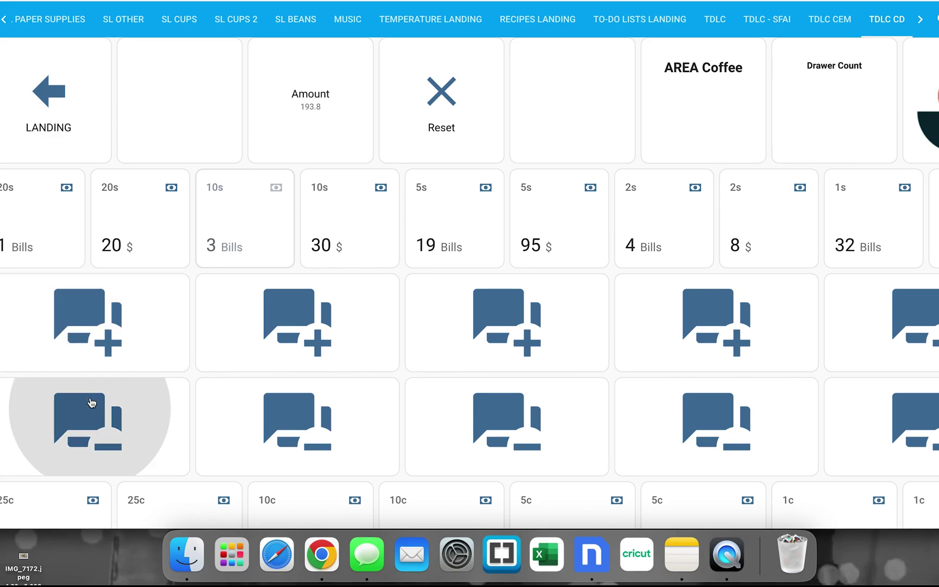
left_click(92, 402)
Step: Add one ten-dollar bill and remove it, keeping the 173.8 total unchanged
scroll(218, 220, "down", 6)
scroll(220, 225, "up", 6)
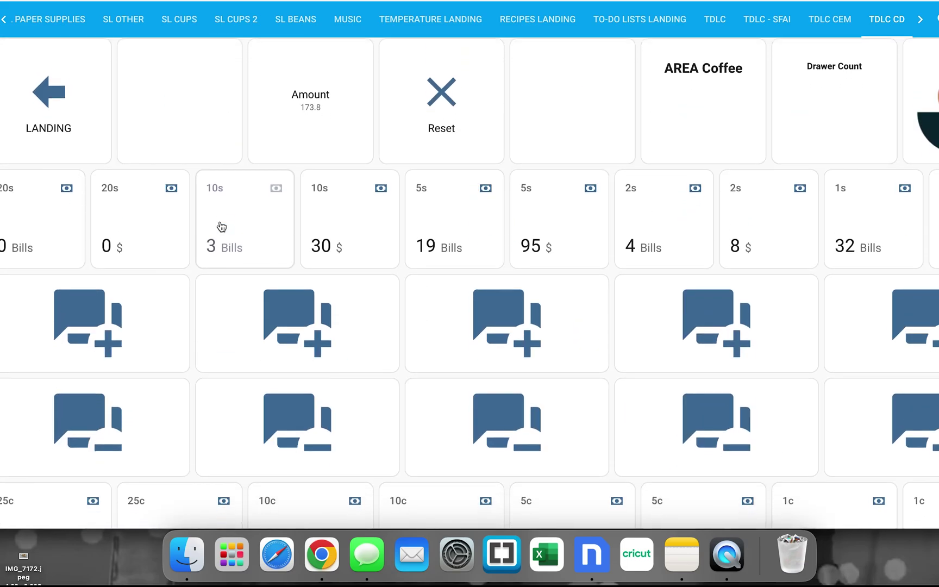
left_click(320, 333)
left_click(304, 416)
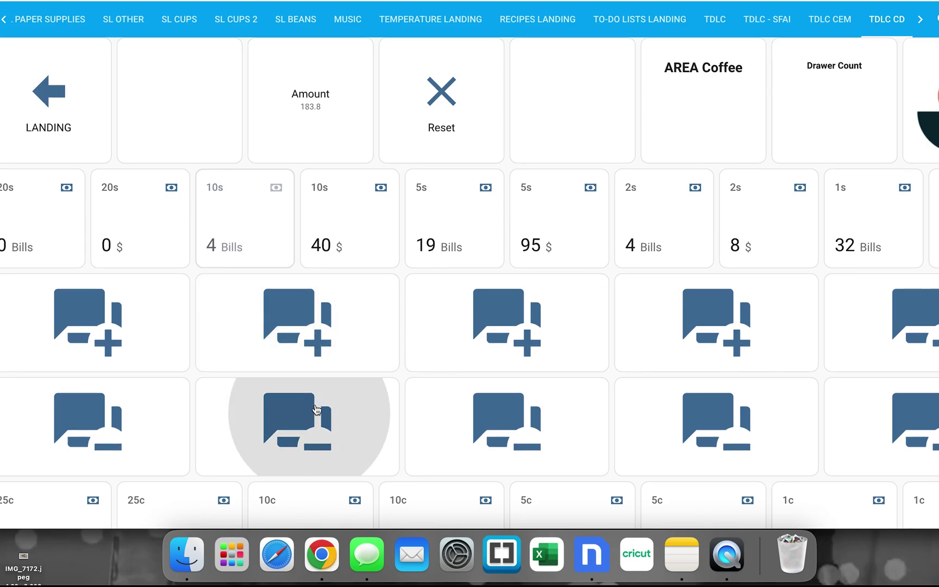
Step: Scroll to the checklist's final light and door steps, then go to the AREA Coffee home dashboard
scroll(317, 469, "down", 3)
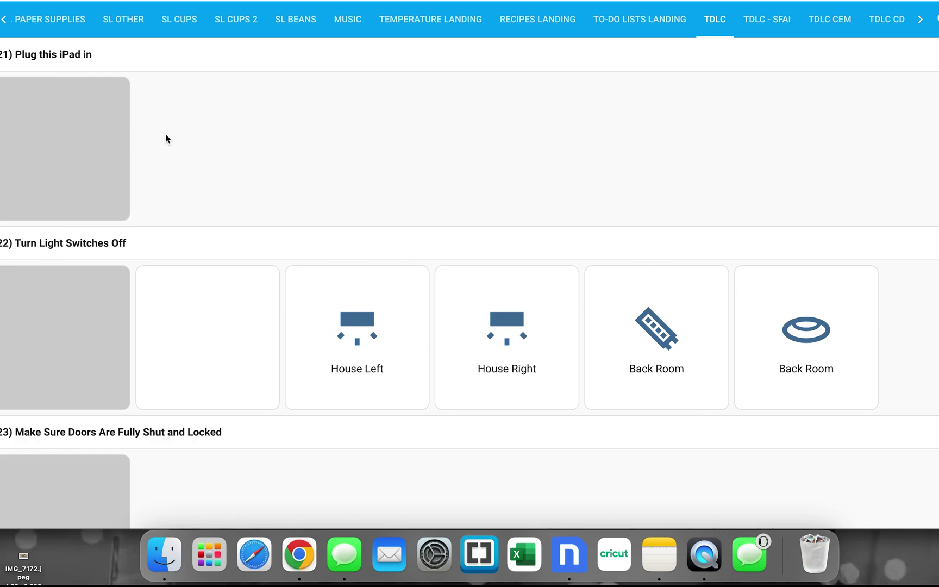
scroll(166, 139, "up", 2)
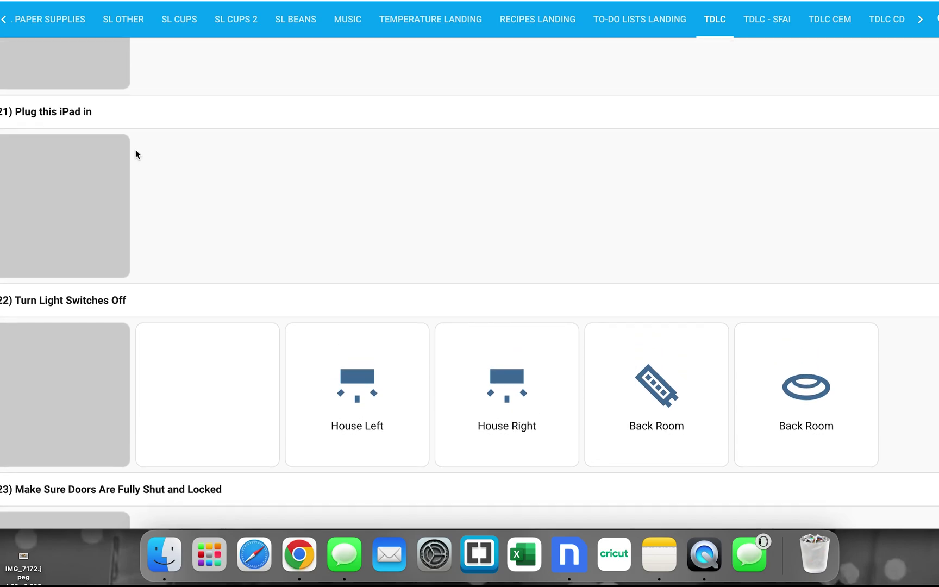
scroll(136, 150, "up", 1)
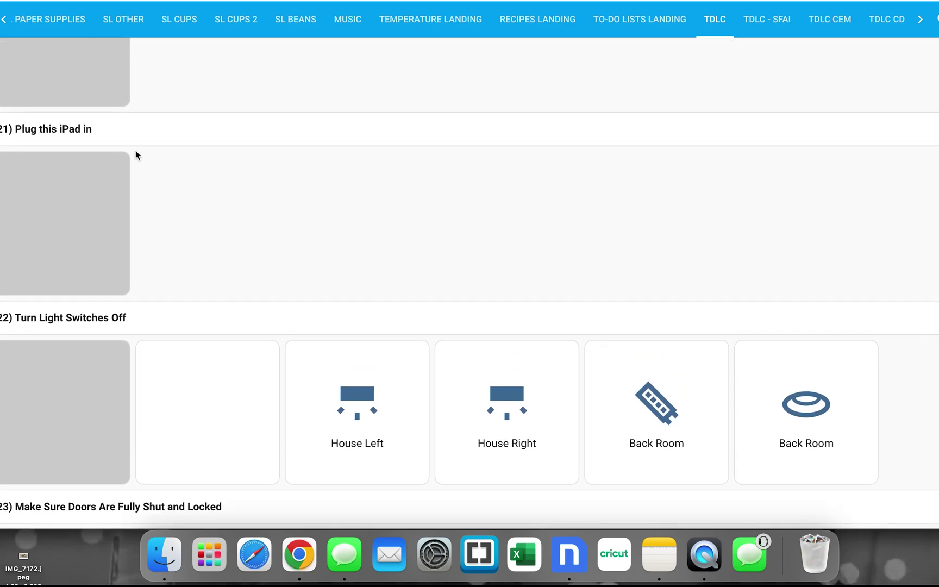
scroll(136, 153, "down", 10)
scroll(86, 144, "up", 10)
scroll(86, 151, "down", 2)
scroll(86, 154, "down", 8)
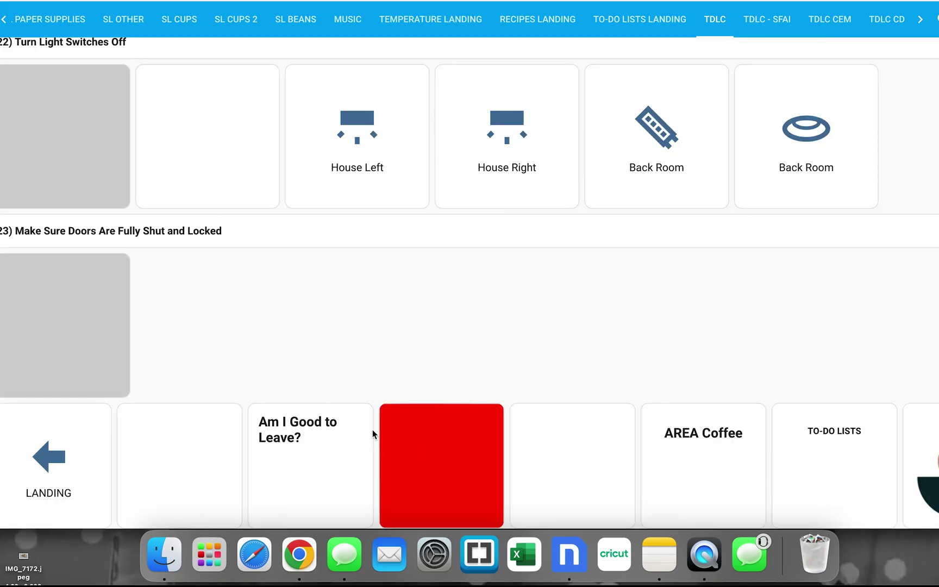
mouse_move(424, 444)
left_mouse_down()
mouse_move(453, 434)
mouse_move(434, 438)
left_mouse_up()
left_click(434, 438)
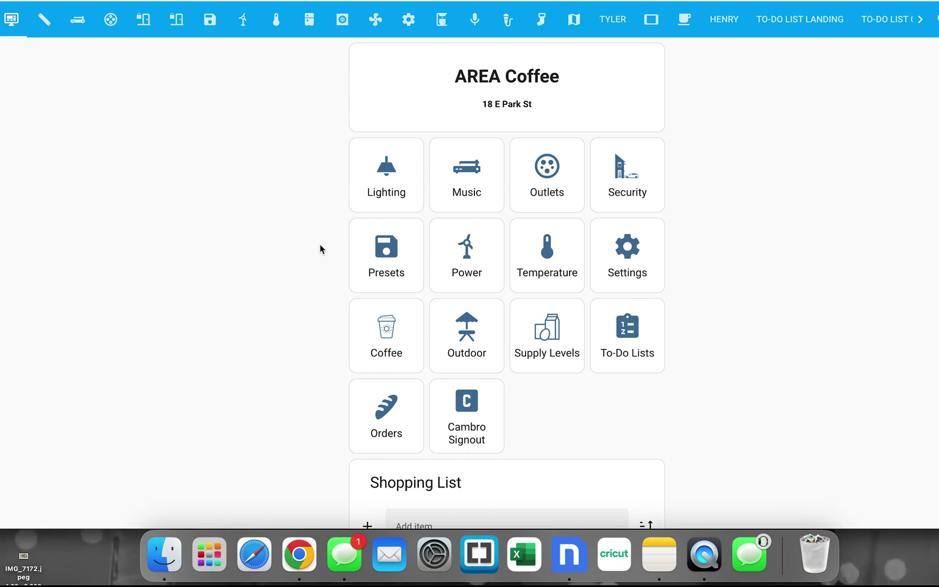
Step: Scroll to the Shopping List and highlight SF Hazelnut Syrup's [Low Stock Alert] tag without editing it
scroll(320, 246, "down", 6)
scroll(320, 249, "down", 2)
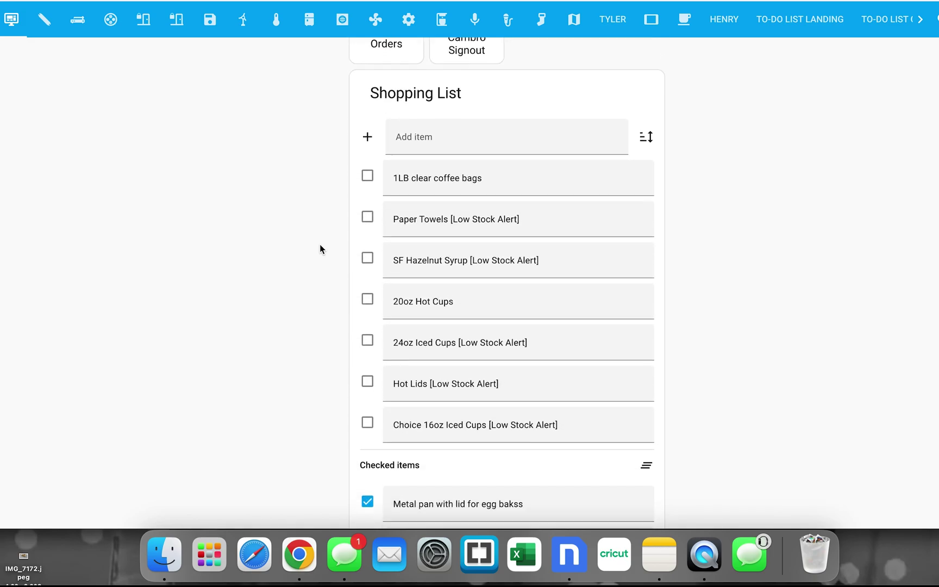
left_click(445, 140)
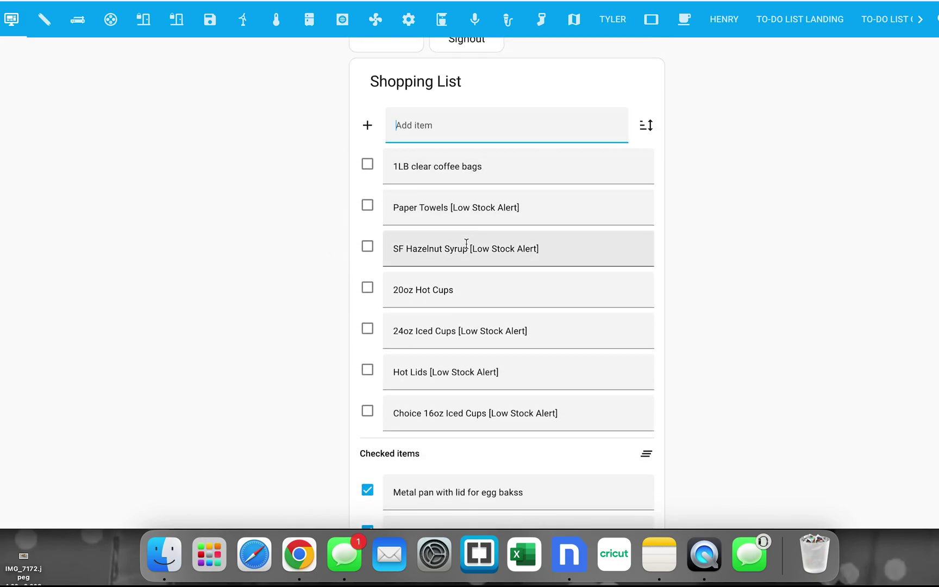
left_click_drag(470, 248, 545, 249)
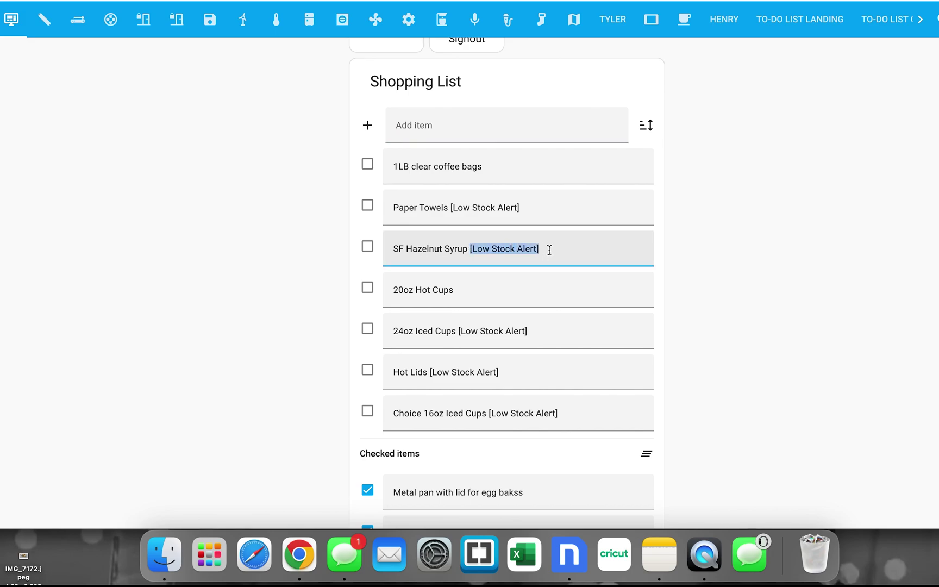
left_click(575, 251)
key("alt+Left")
key("alt+Left")
key("alt+Left")
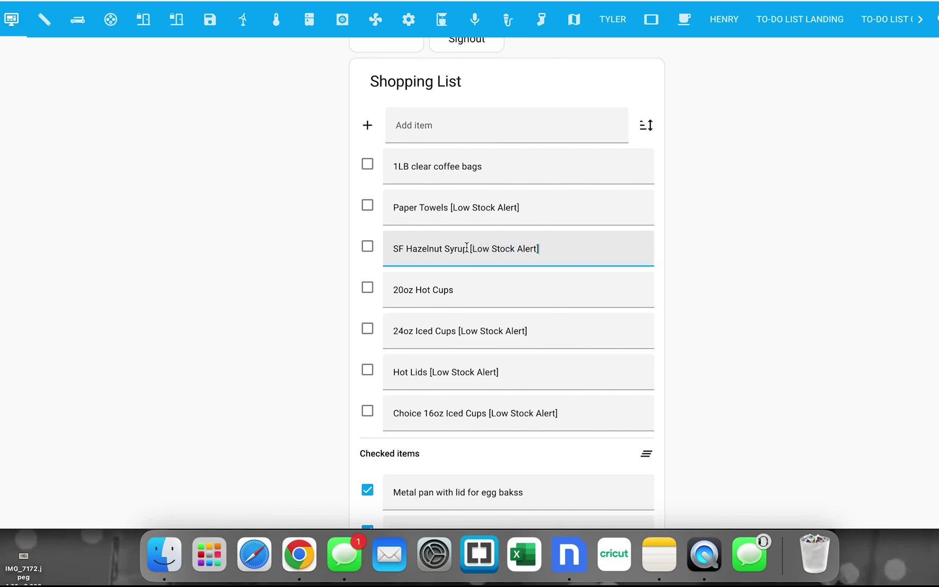
key("shift+End")
left_click(569, 251)
Step: Highlight the [Low Stock Alert] tags on Paper Towels and Hot Lids, leaving both unchanged
scroll(568, 252, "up", 1)
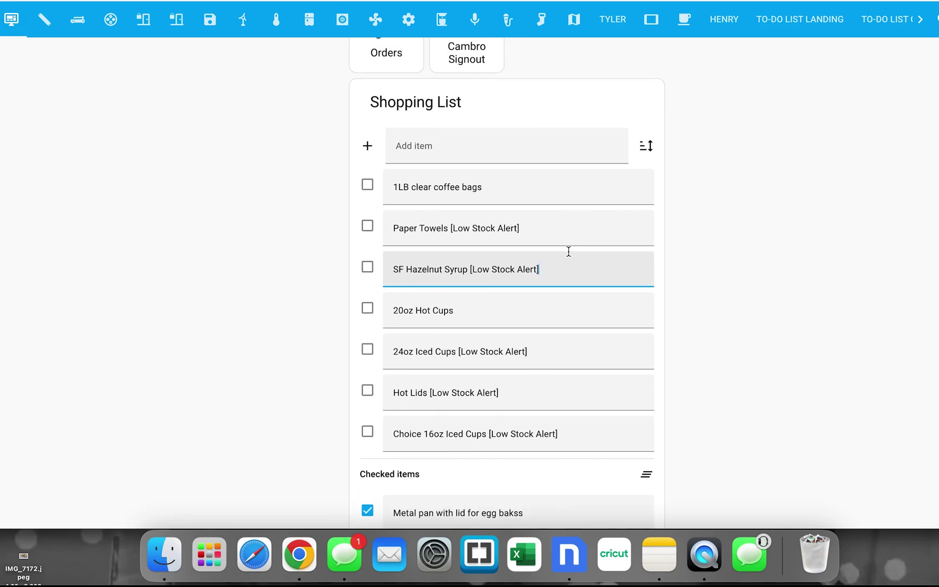
left_click(559, 232)
key("alt+Left")
key("alt+Left")
key("alt+Left")
key("shift+End")
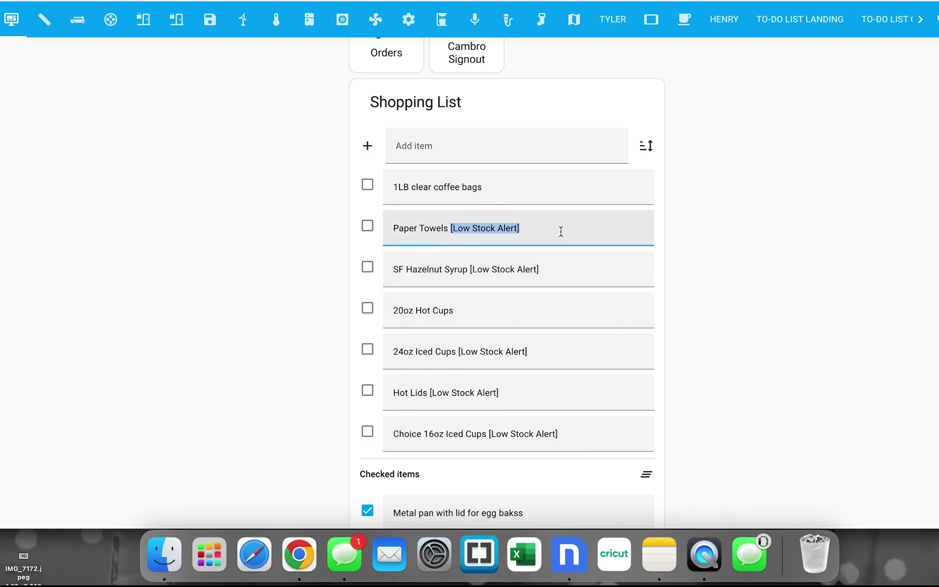
scroll(548, 267, "up", 1)
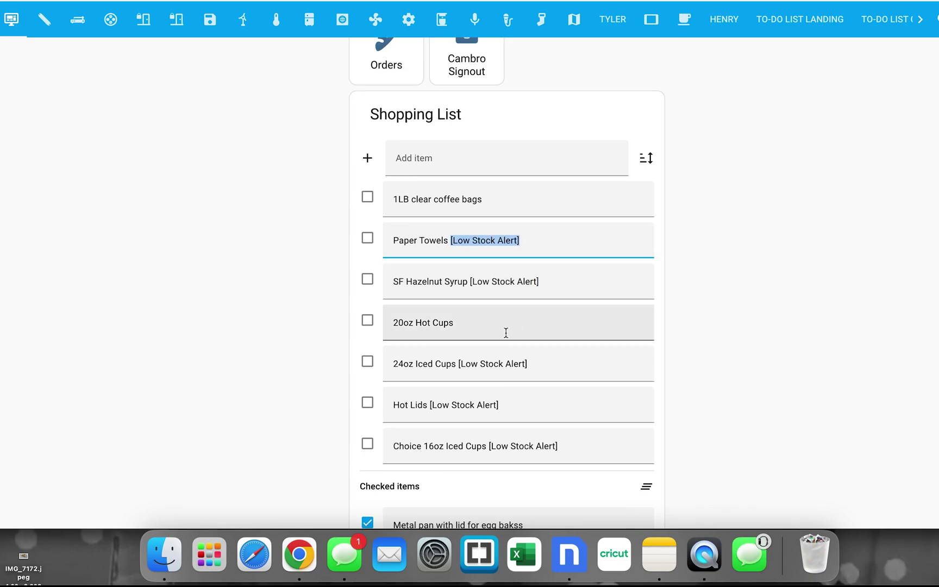
left_click_drag(428, 405, 514, 409)
left_click_drag(427, 405, 516, 407)
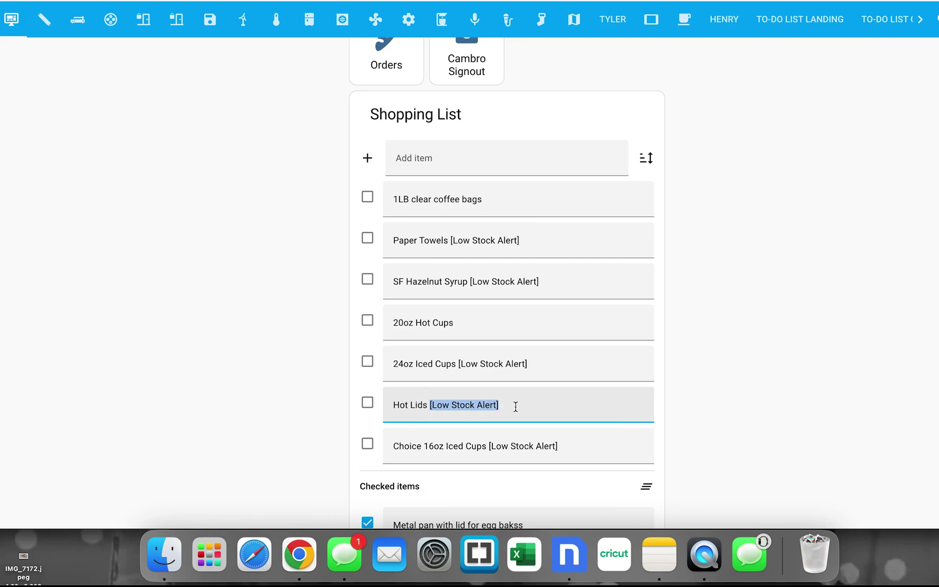
left_click(521, 406)
Step: Check the 20oz Hot Cups item unedited, then return to the top of the dashboard
left_click(476, 332)
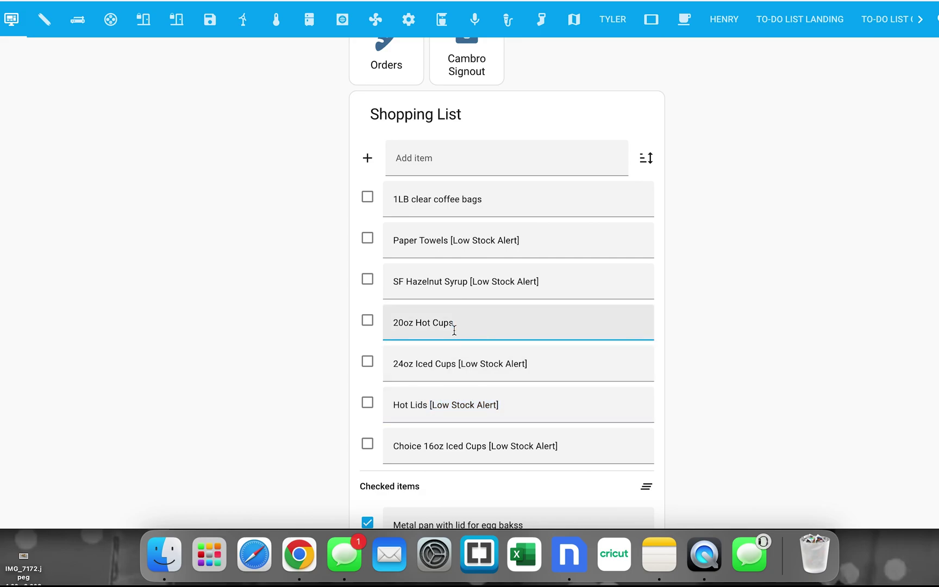
left_click(505, 204)
scroll(534, 339, "down", 4)
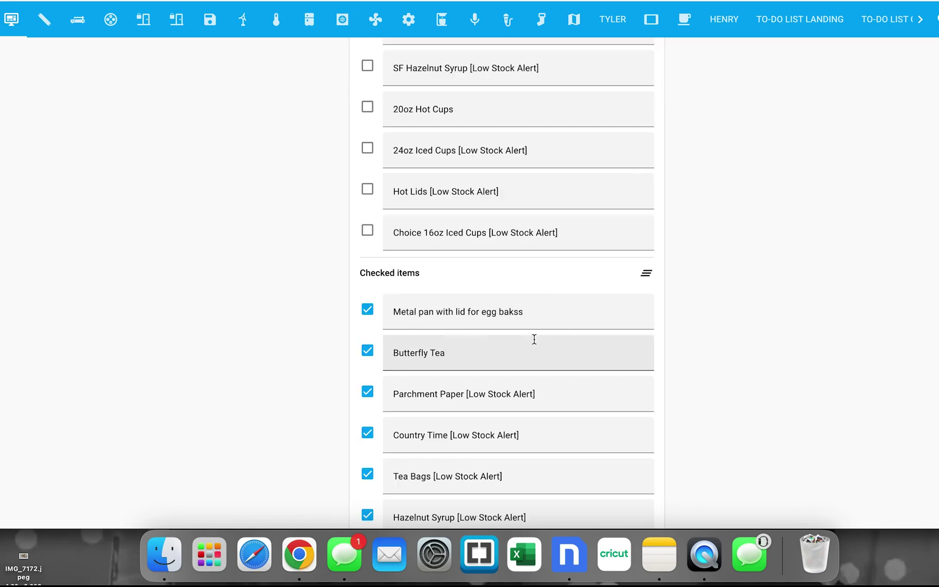
scroll(534, 339, "down", 10)
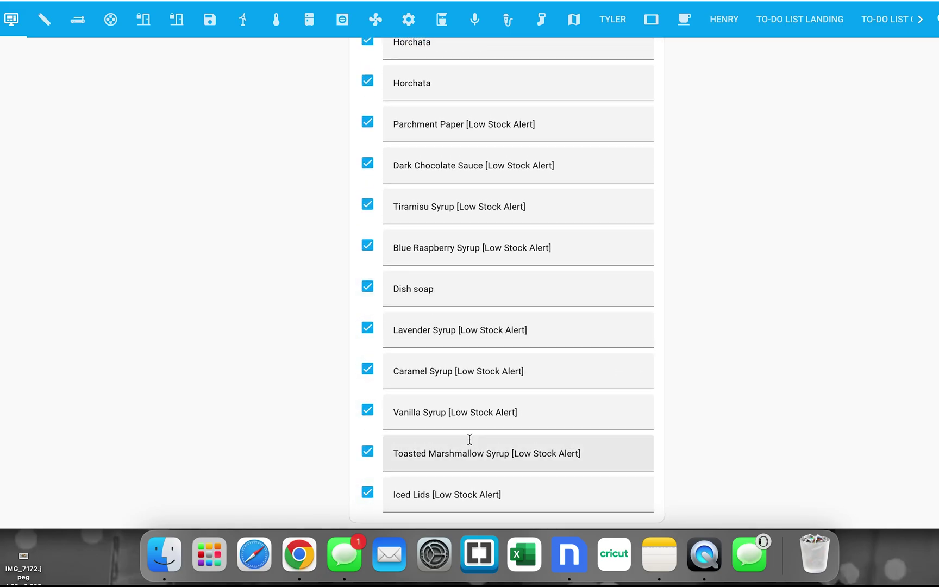
scroll(470, 439, "up", 10)
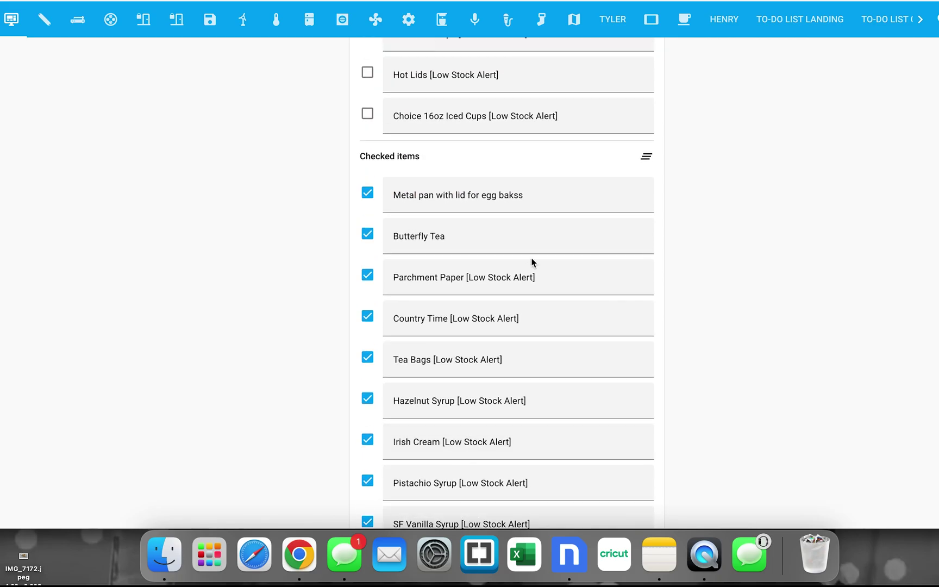
left_click(650, 161)
Step: View milk supply levels (Whole Milk 2, 2% and Skim Milk 0) and peek at Skim Milk details
left_click(558, 347)
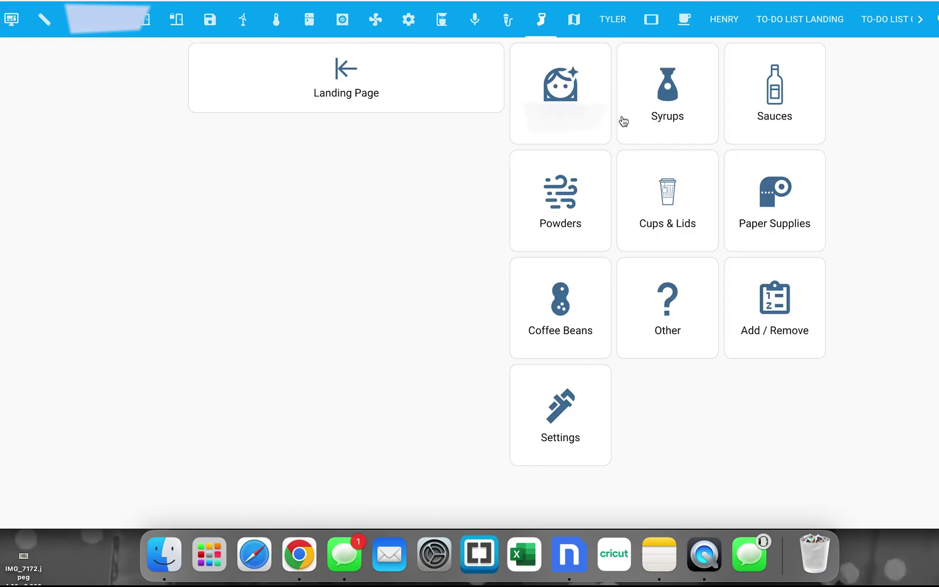
left_click(598, 119)
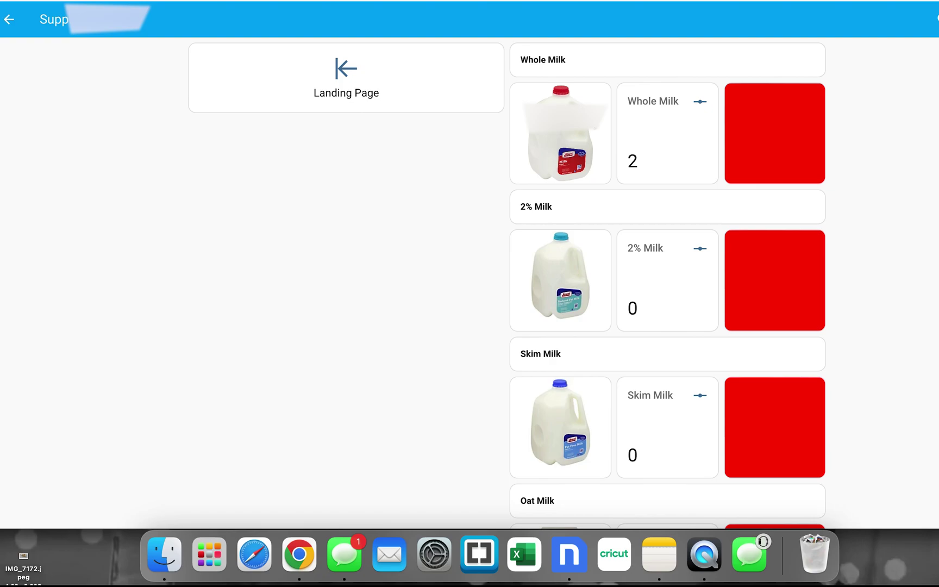
scroll(650, 143, "down", 5)
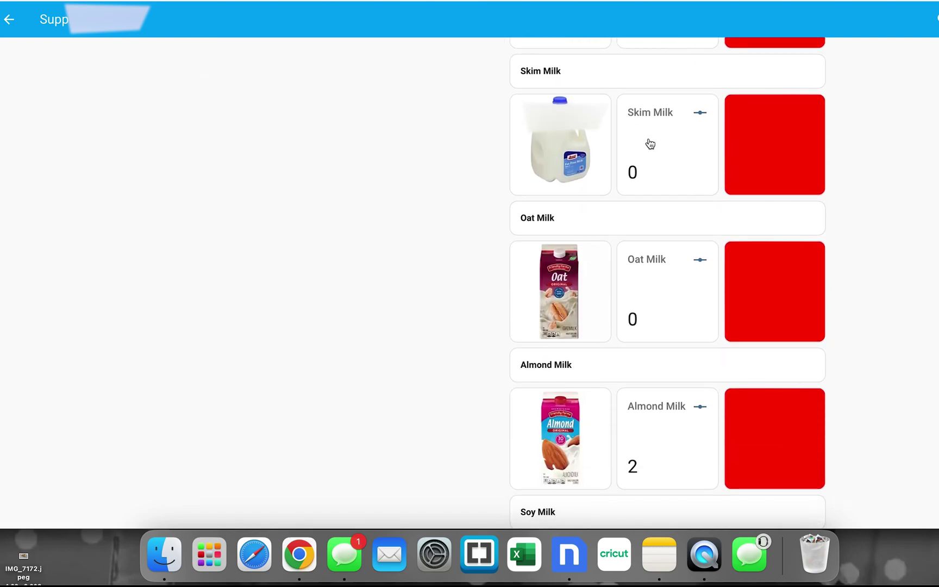
left_click(650, 143)
left_click(278, 193)
scroll(650, 258, "down", 5)
scroll(650, 258, "up", 10)
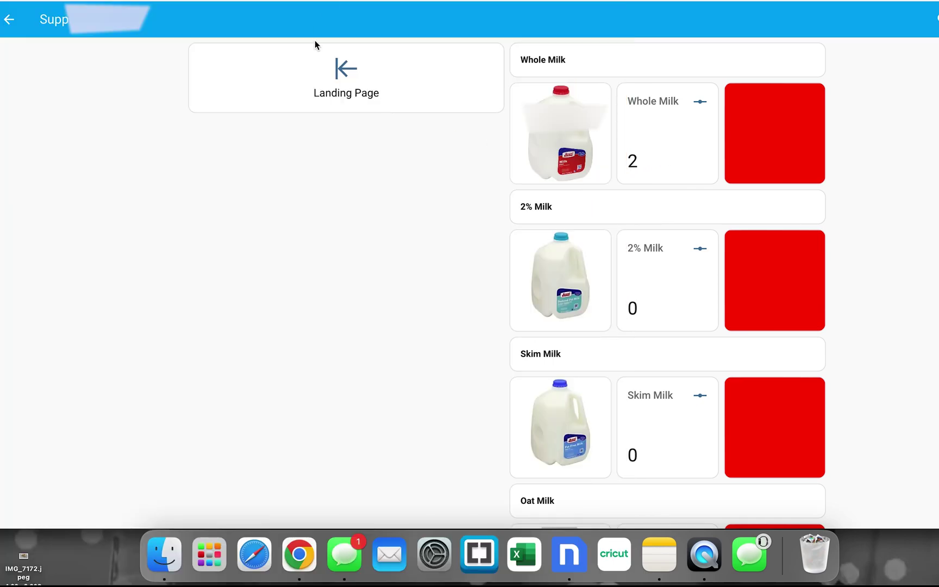
left_click(306, 63)
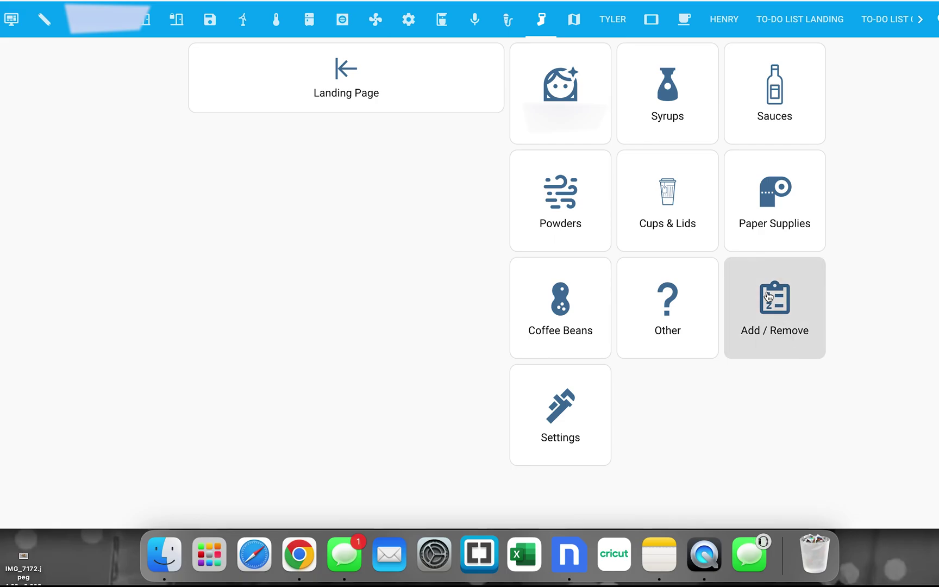
Step: Look over the page for adding and removing supply counts
left_click(768, 296)
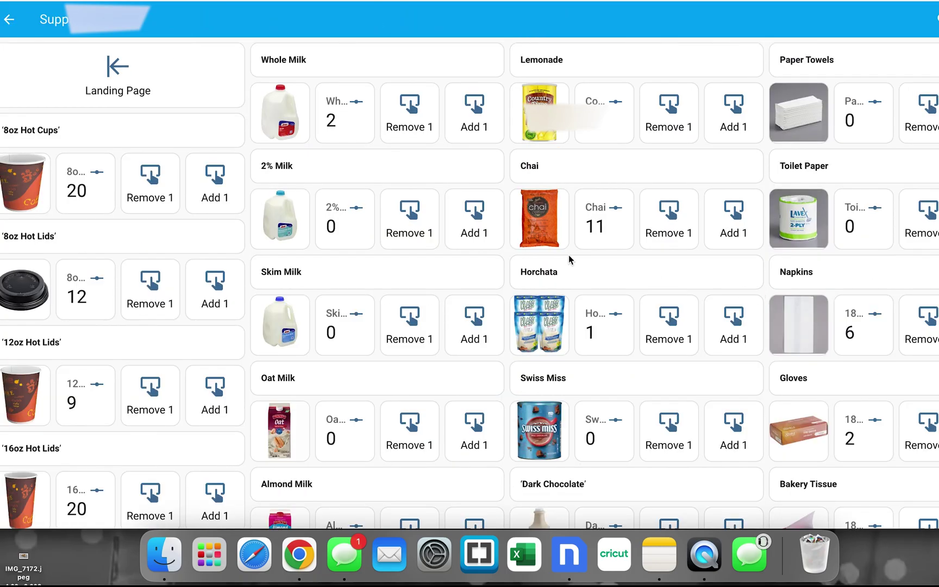
scroll(568, 255, "down", 15)
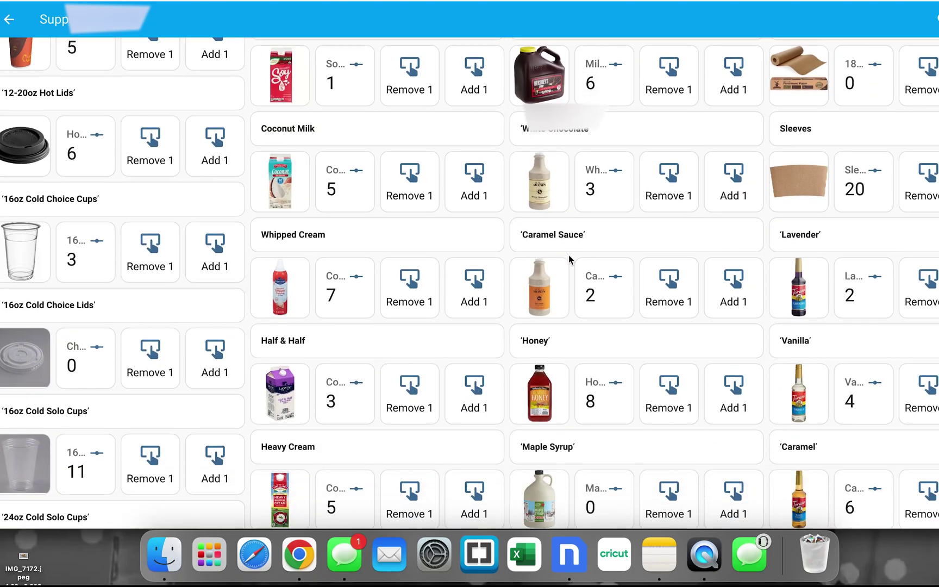
scroll(569, 254, "up", 15)
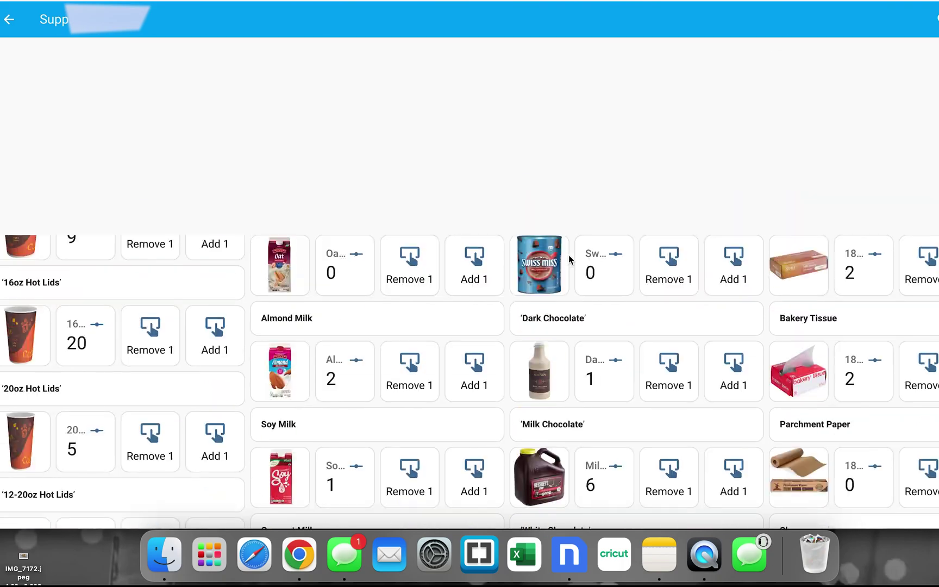
Step: Open the stock alert settings page and briefly view the Whole Milk alert's details
left_click(136, 81)
left_click(546, 403)
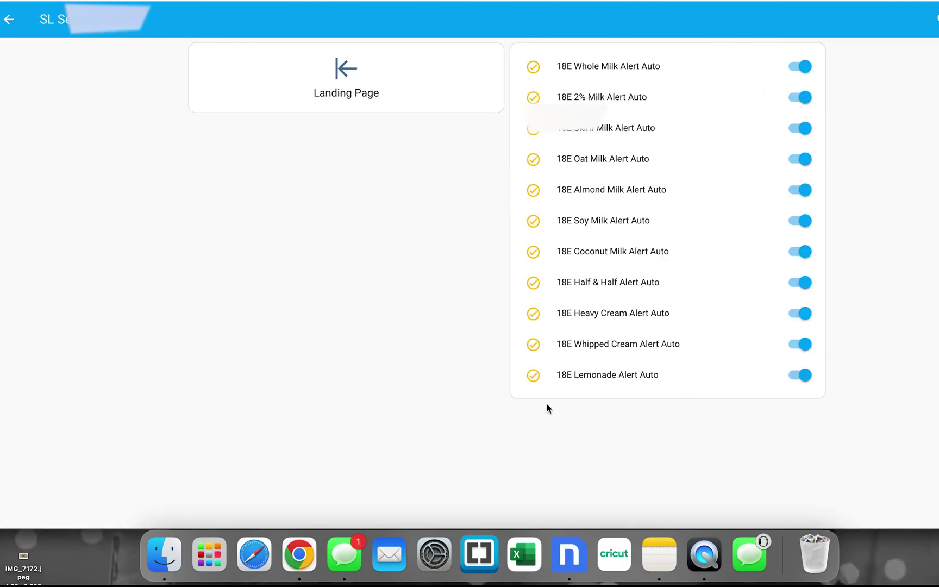
left_click(618, 68)
left_click(712, 164)
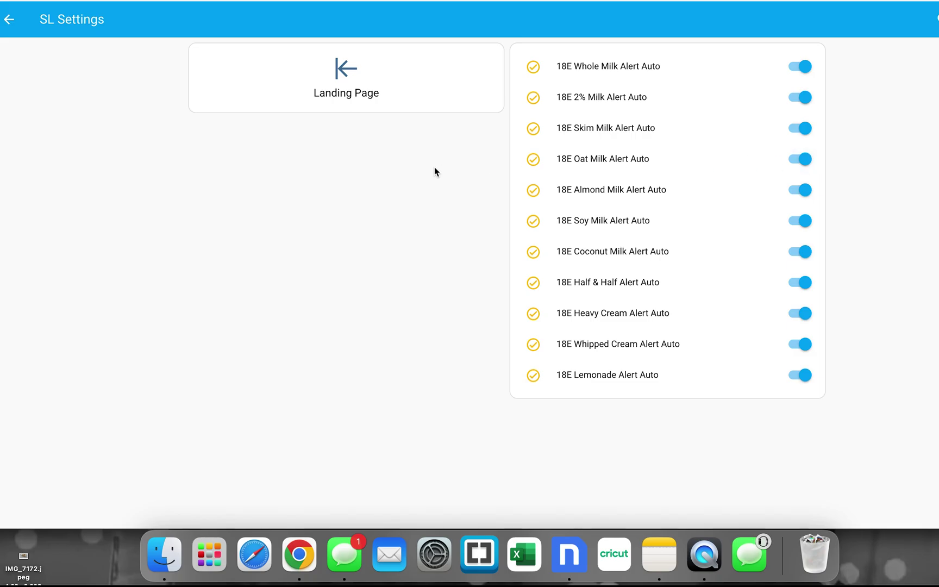
Step: Open the Closing to-do checklist from the To-Do Lists landing page
key("Escape")
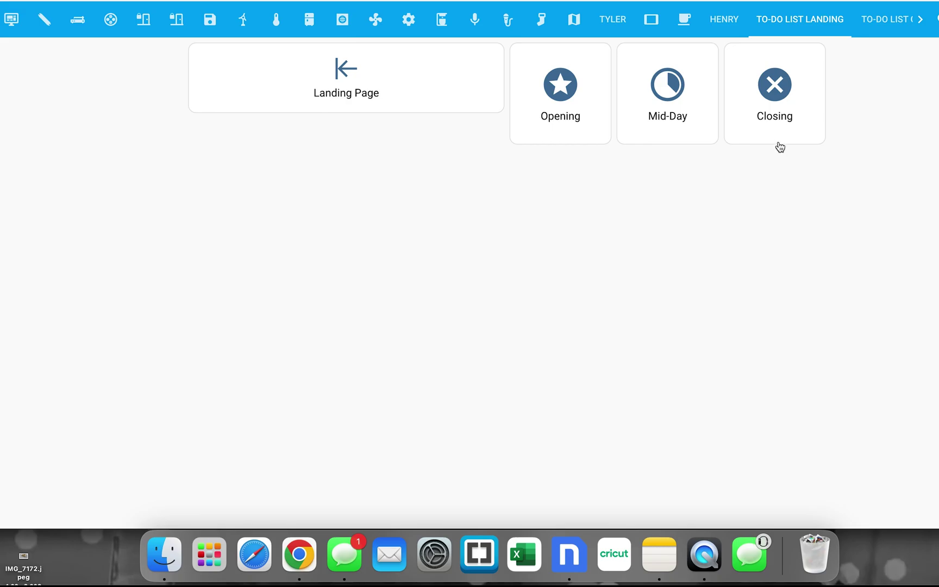
left_click(778, 143)
scroll(640, 170, "down", 1)
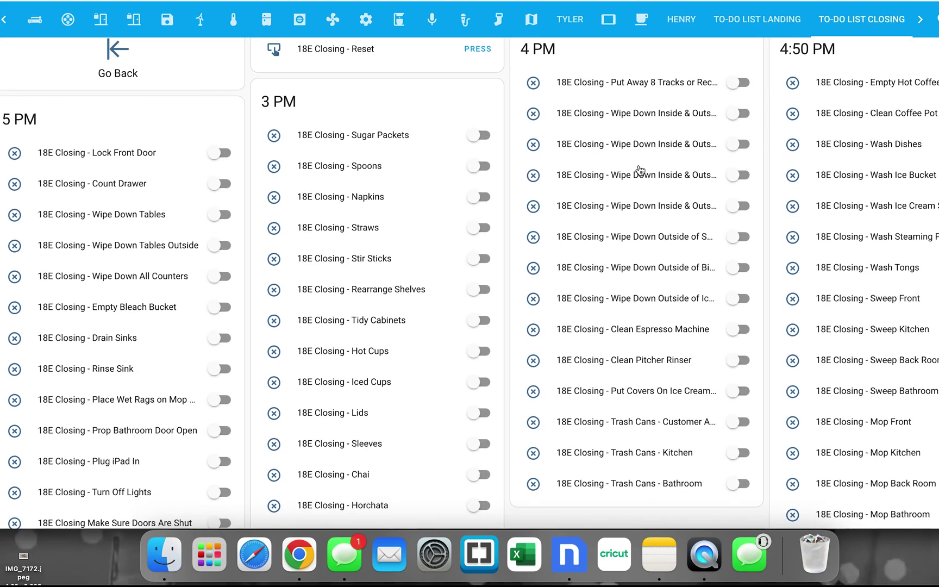
scroll(640, 170, "up", 1)
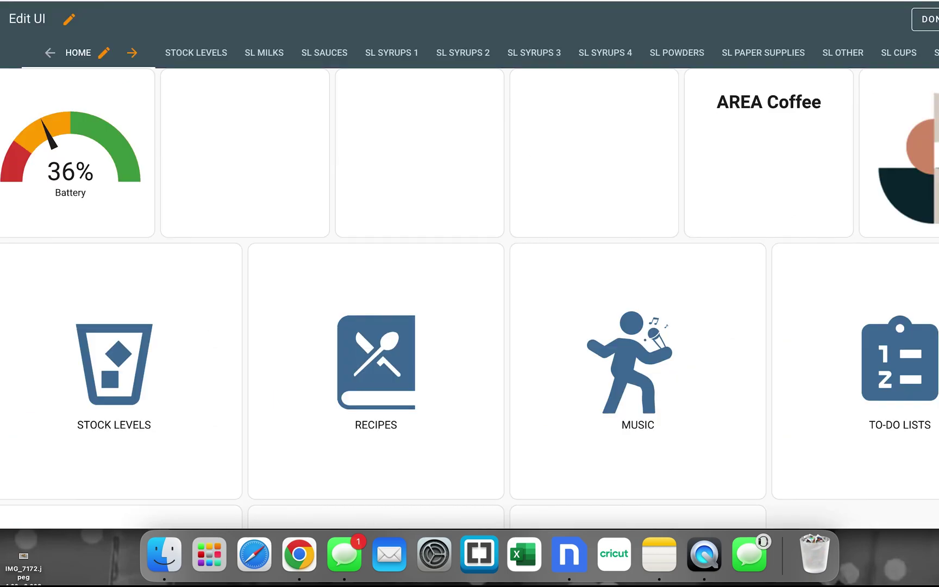
scroll(451, 287, "down", 5)
left_click(832, 212)
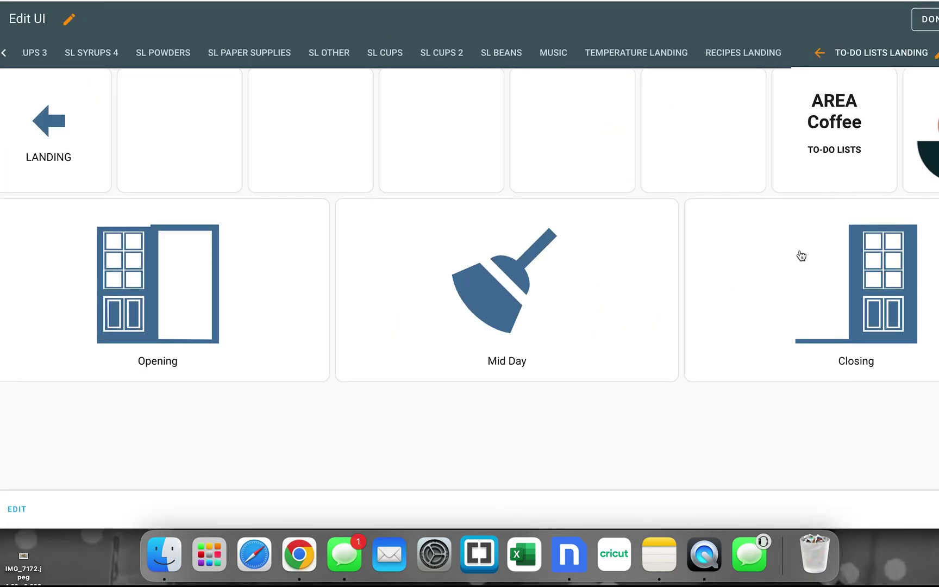
left_click(624, 258)
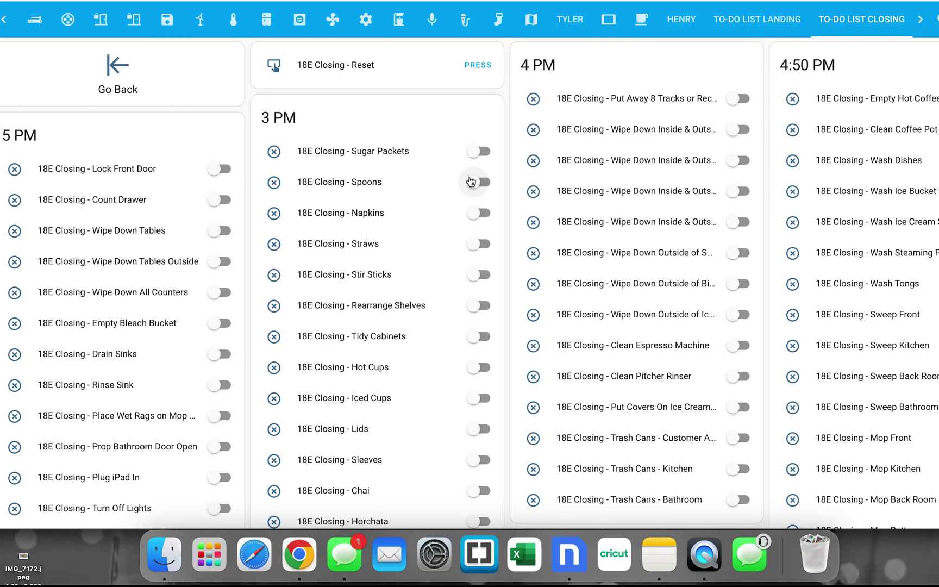
scroll(471, 182, "down", 10)
Step: View the Refill Syrup Bottles and Clean Syrup Bottle Lids task details, toggling completion-time format
left_click(327, 265)
left_click(308, 279)
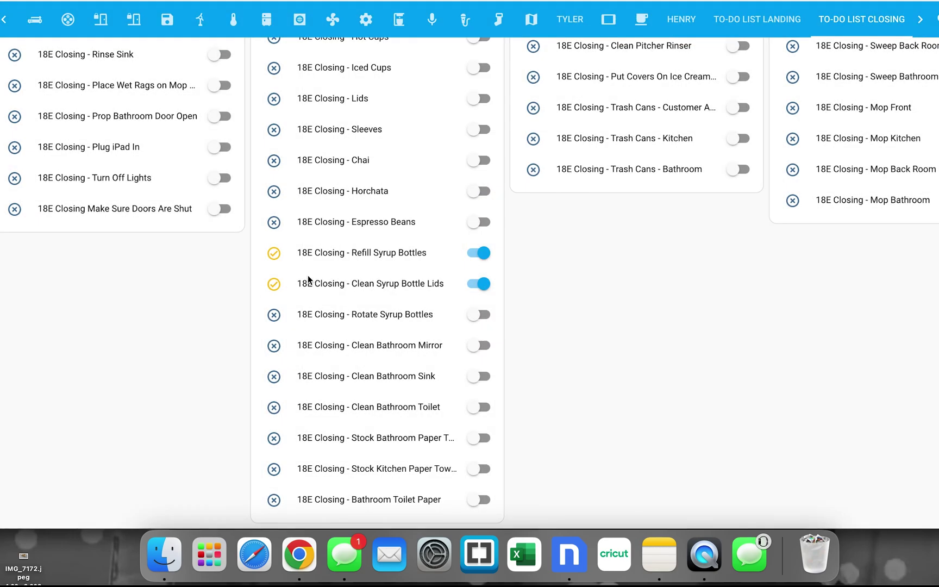
left_click(327, 286)
left_click(475, 130)
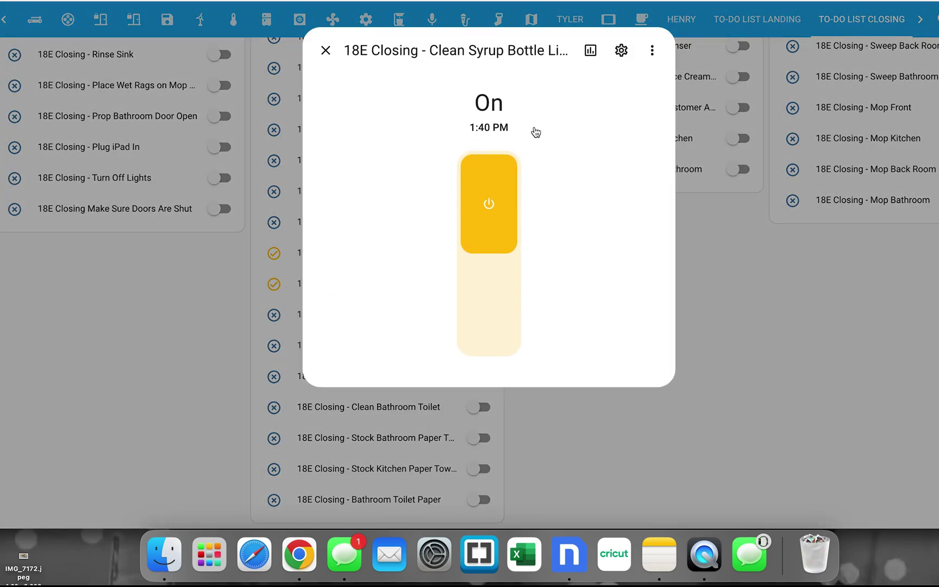
left_click(499, 129)
left_click(486, 130)
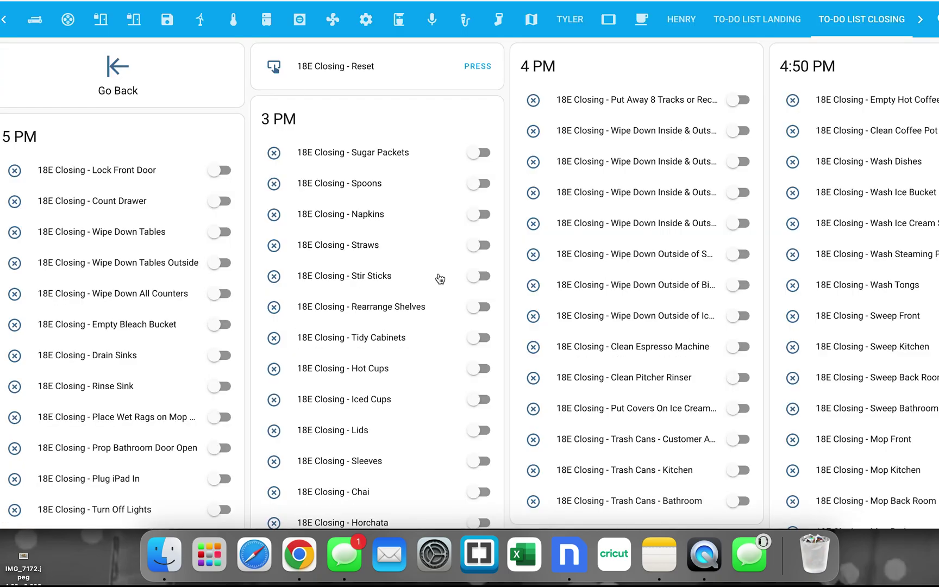
Step: Scroll over the checklist, then bring up the Fridge & Freezer Temperatures dashboard
scroll(438, 278, "down", 5)
scroll(410, 330, "up", 5)
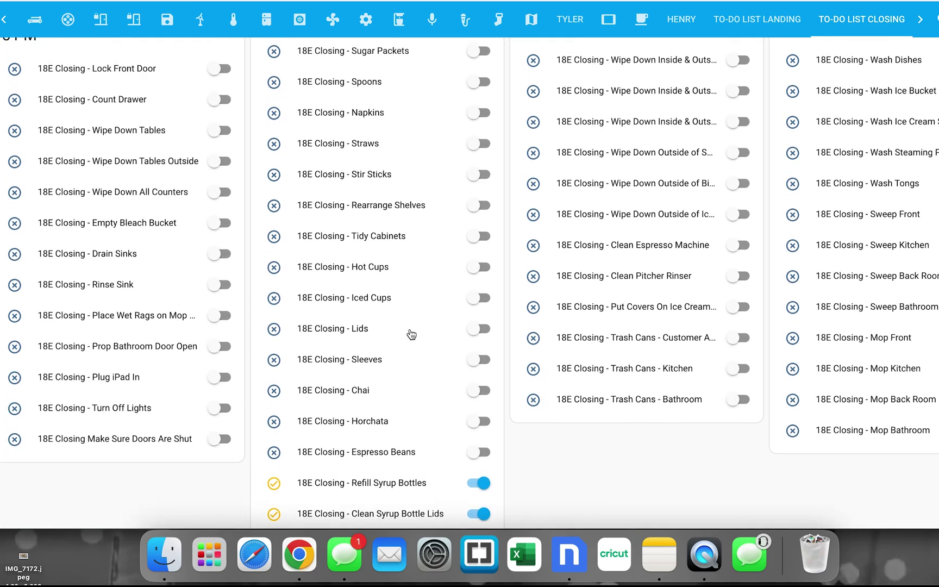
scroll(407, 253, "down", 1)
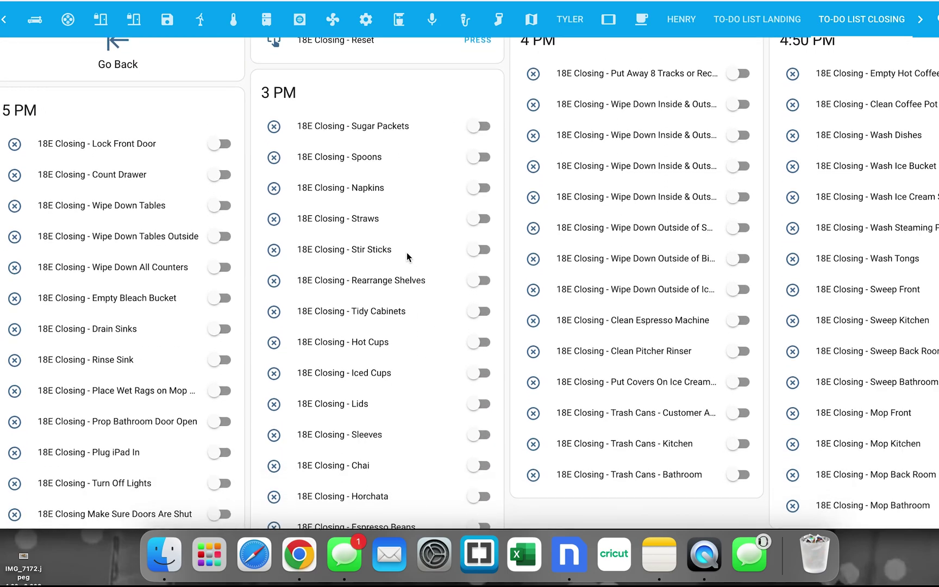
scroll(407, 253, "up", 1)
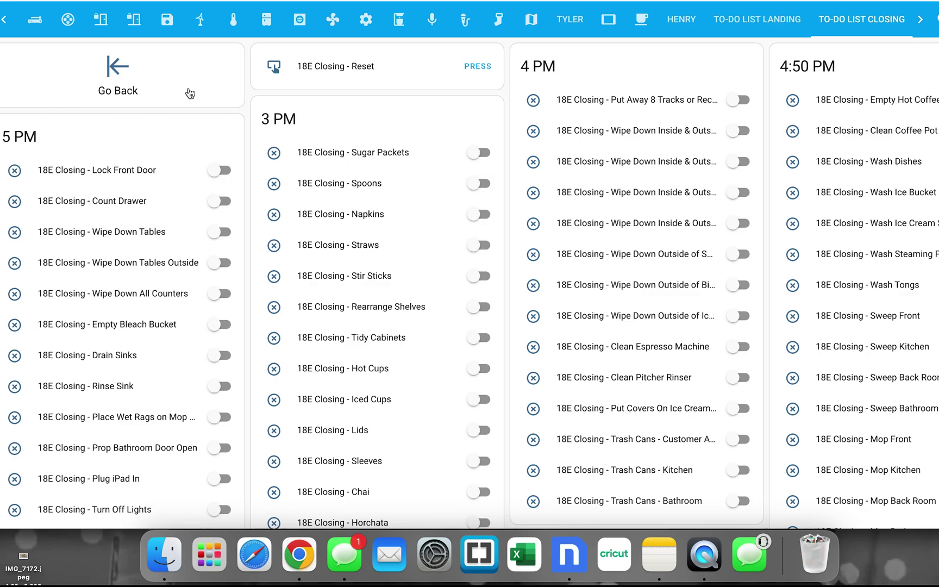
left_click(190, 93)
left_click(551, 258)
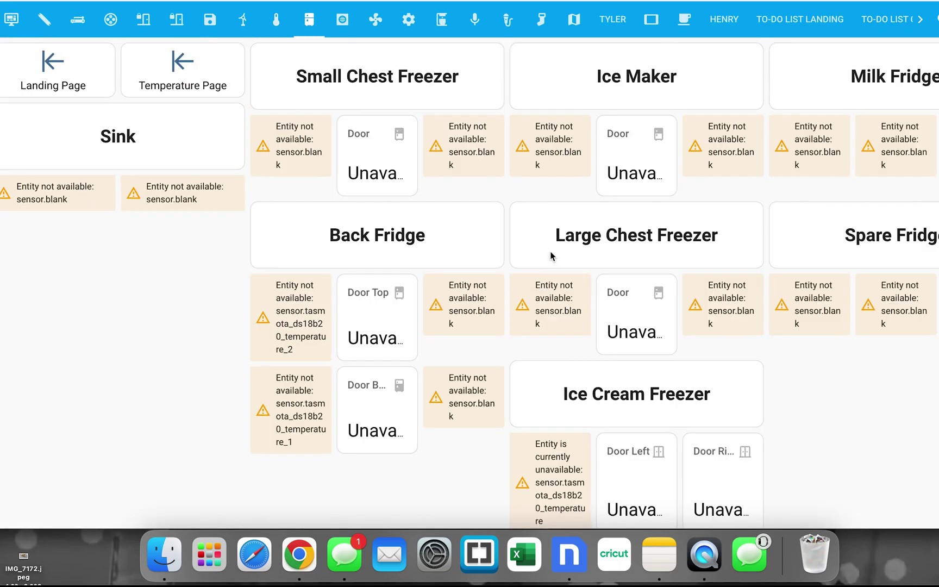
Step: View the Ice Cream Freezer left and right door details, then return to the AREA Coffee landing page
left_click(653, 469)
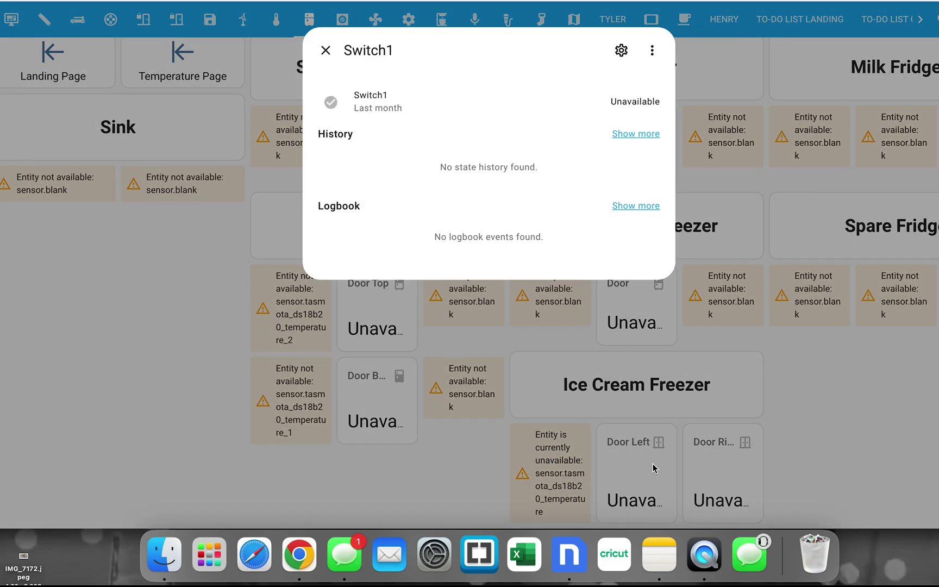
left_click(739, 474)
left_click(809, 373)
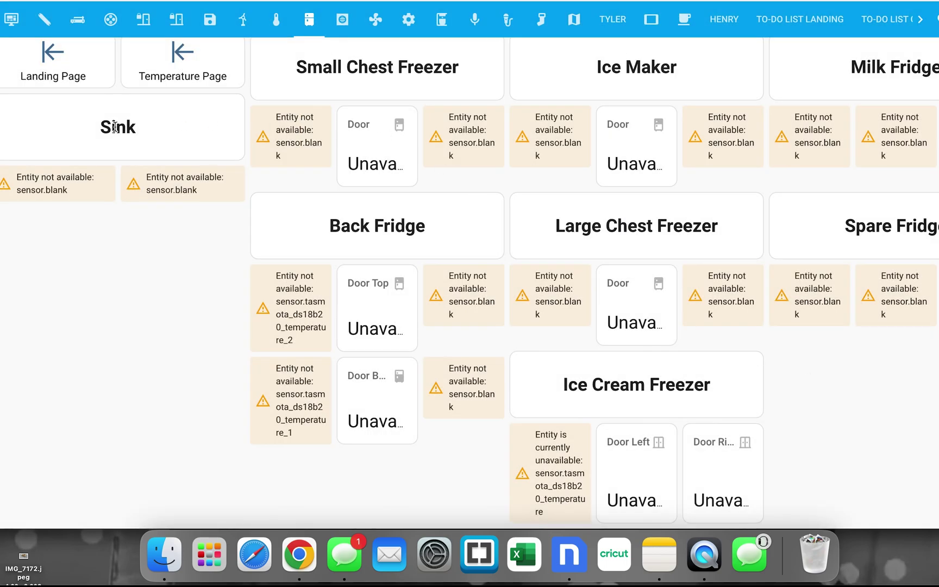
left_click(101, 75)
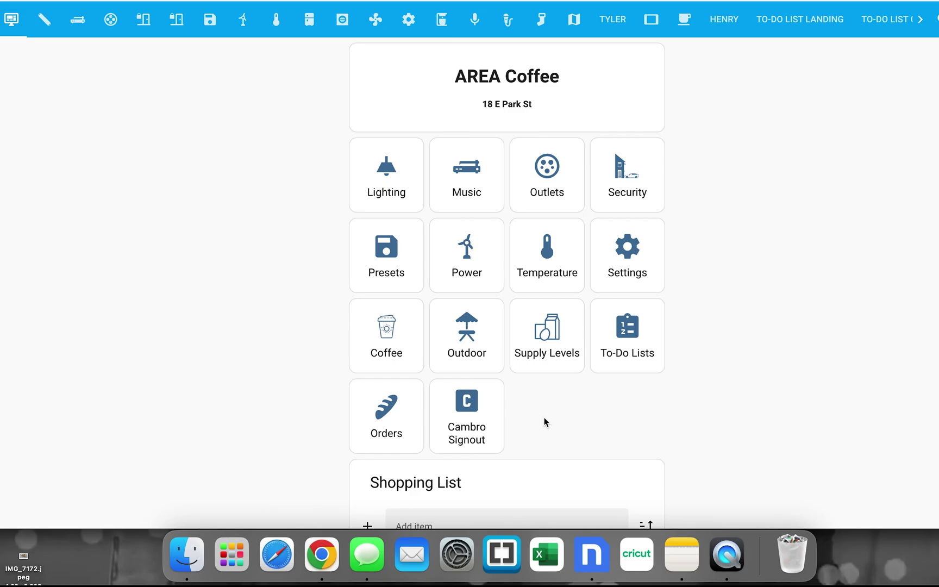
Step: Scroll down the landing page to the Shopping List card and its Low Stock Alert items
scroll(544, 422, "down", 6)
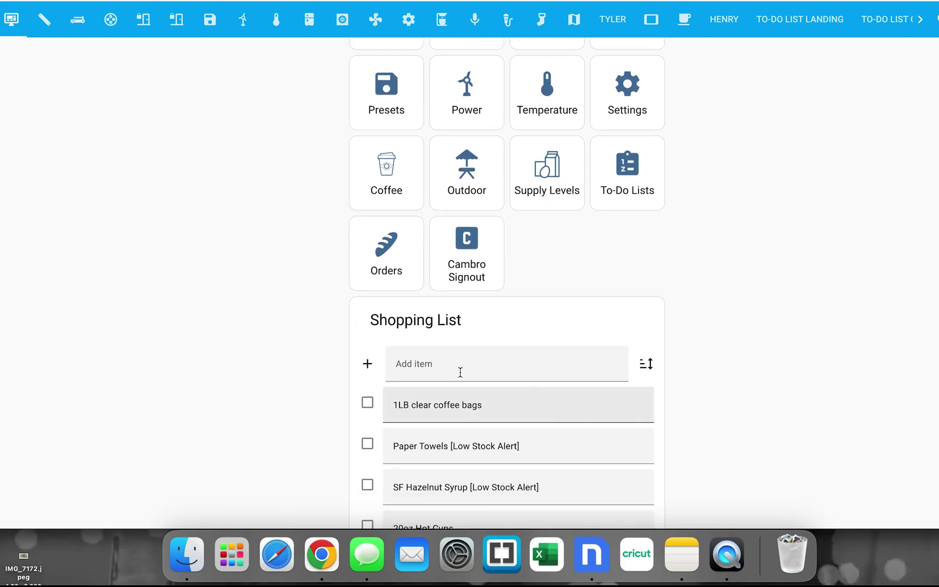
scroll(456, 369, "down", 1)
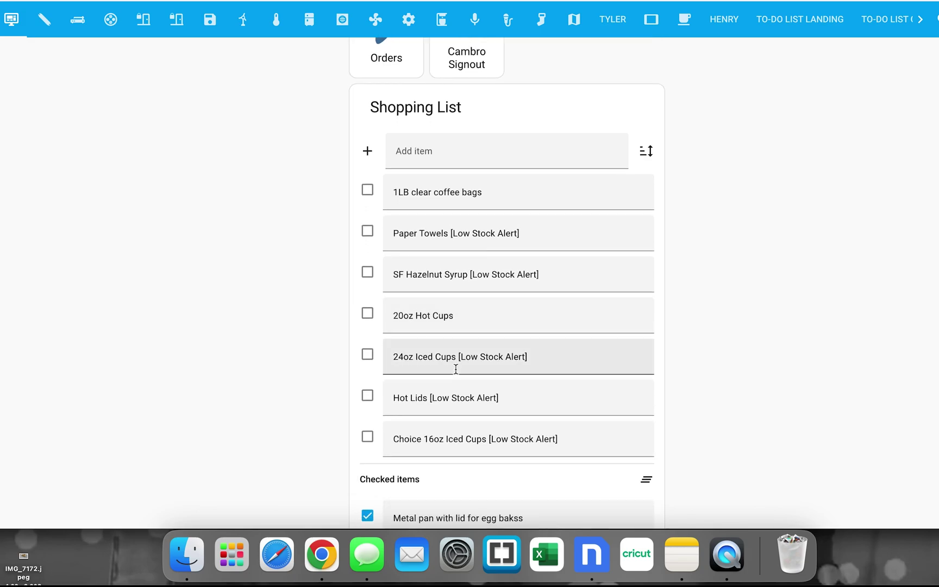
scroll(456, 369, "up", 1)
scroll(456, 369, "down", 1)
scroll(516, 369, "down", 1)
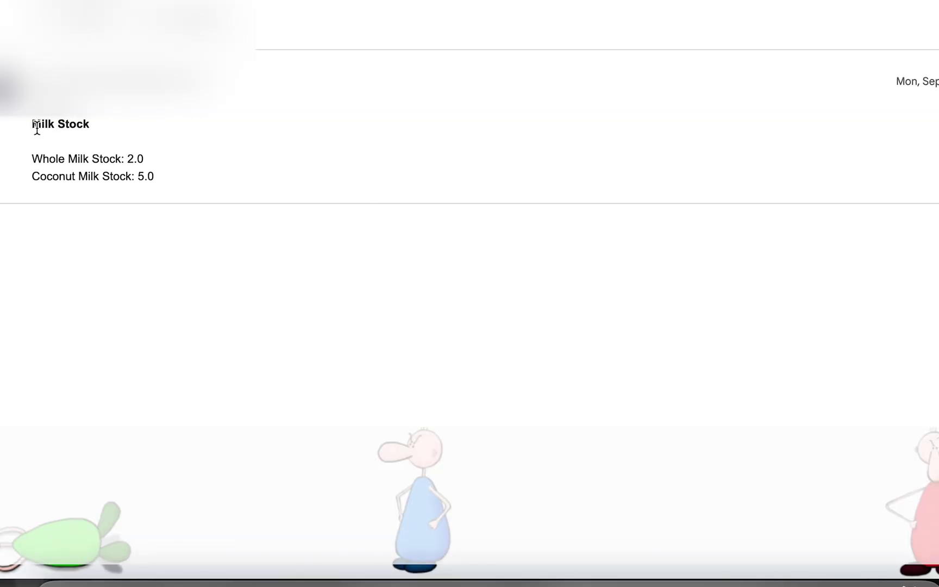
left_click_drag(33, 125, 150, 173)
left_click(191, 182)
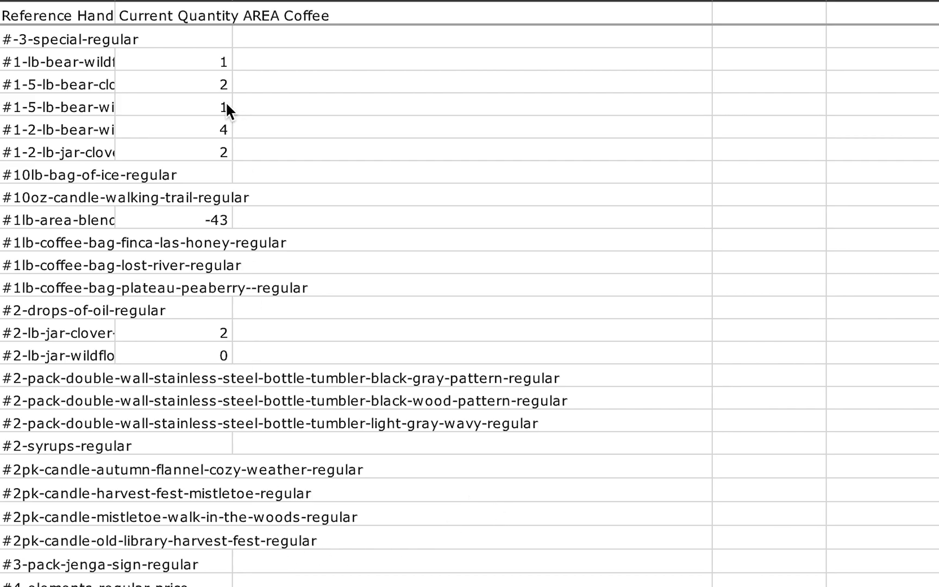
Step: Select a block of product quantity cells and scroll through the Jewel Osco sheet
left_click_drag(128, 77, 565, 326)
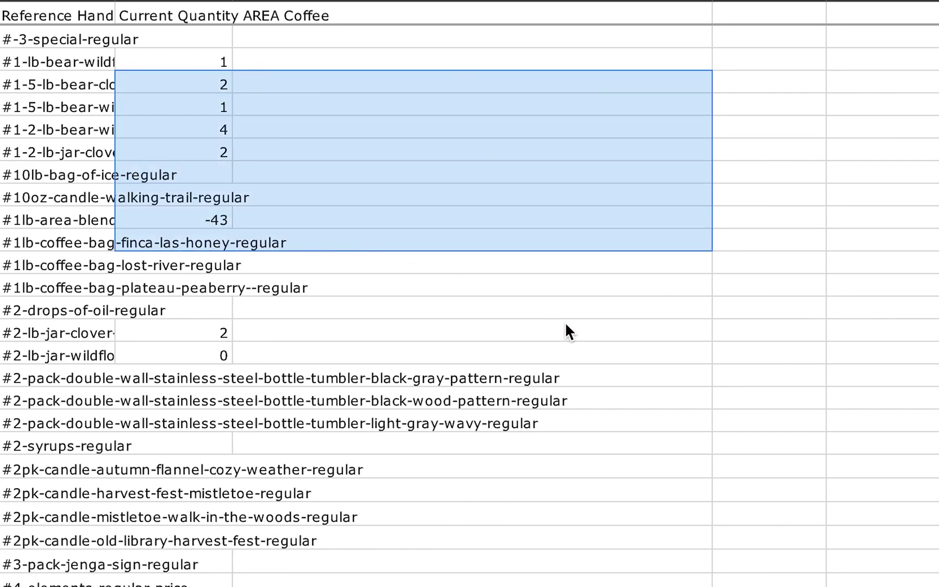
left_click(565, 326)
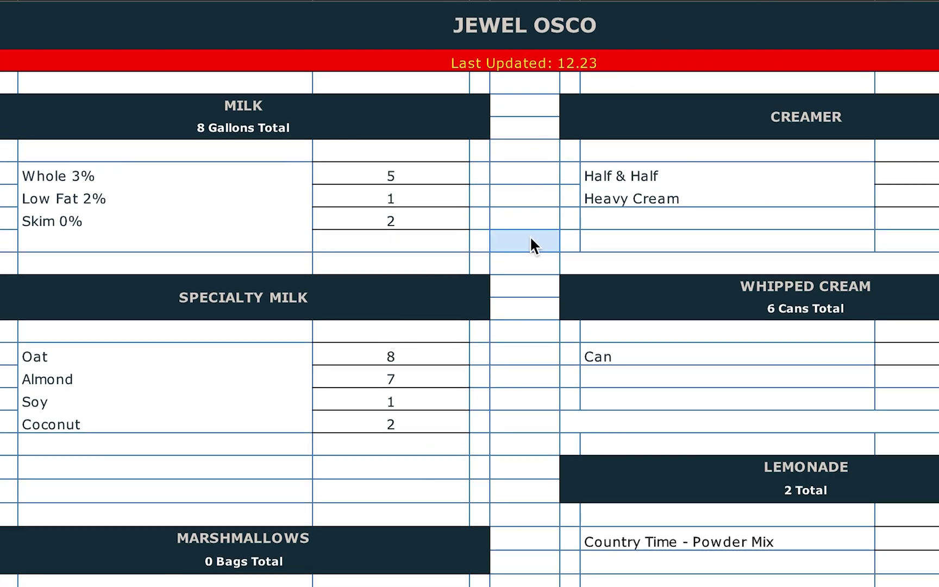
scroll(531, 239, "down", 2)
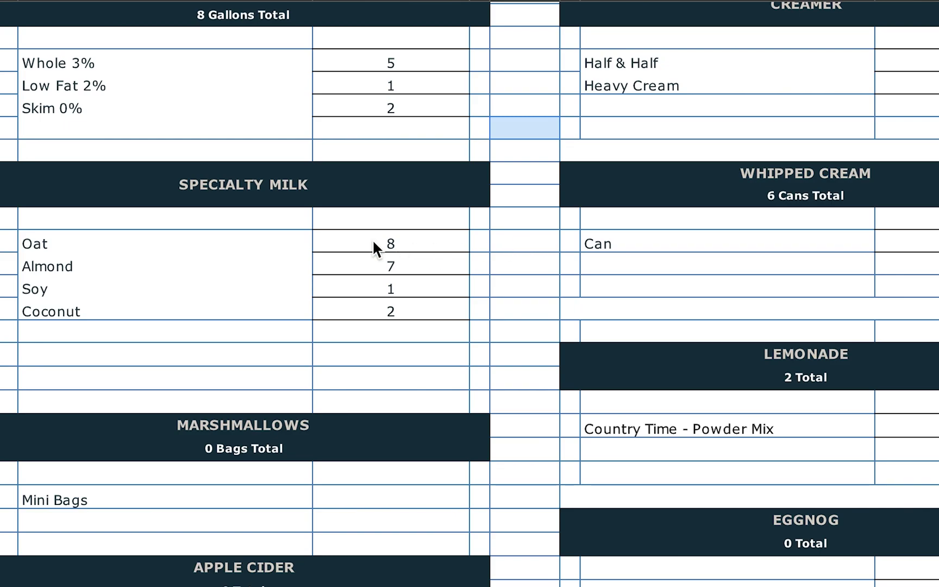
scroll(373, 247, "up", 2)
scroll(245, 356, "down", 2)
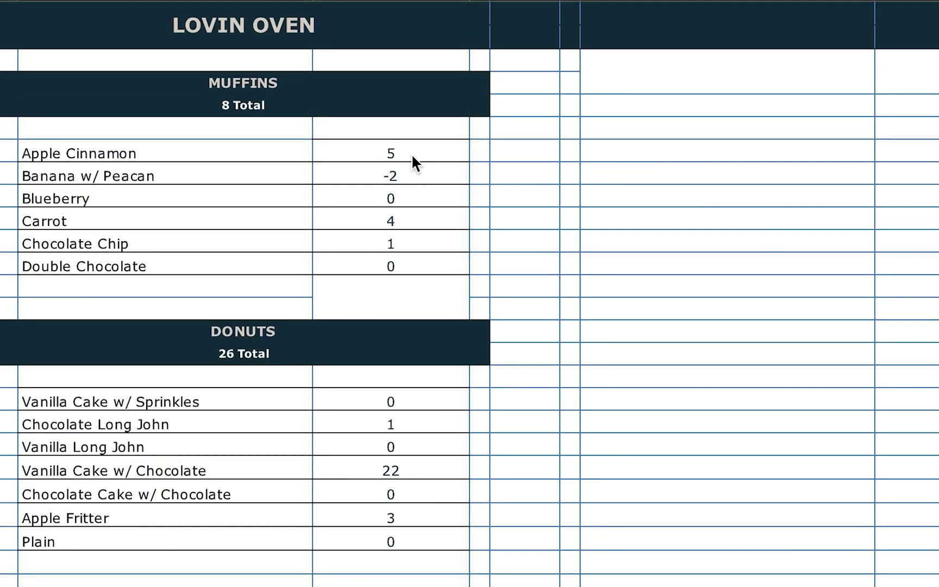
Step: Select and clear the muffin counts and a band of report cells while scrolling the sheet
left_click_drag(412, 154, 386, 254)
left_click(520, 254)
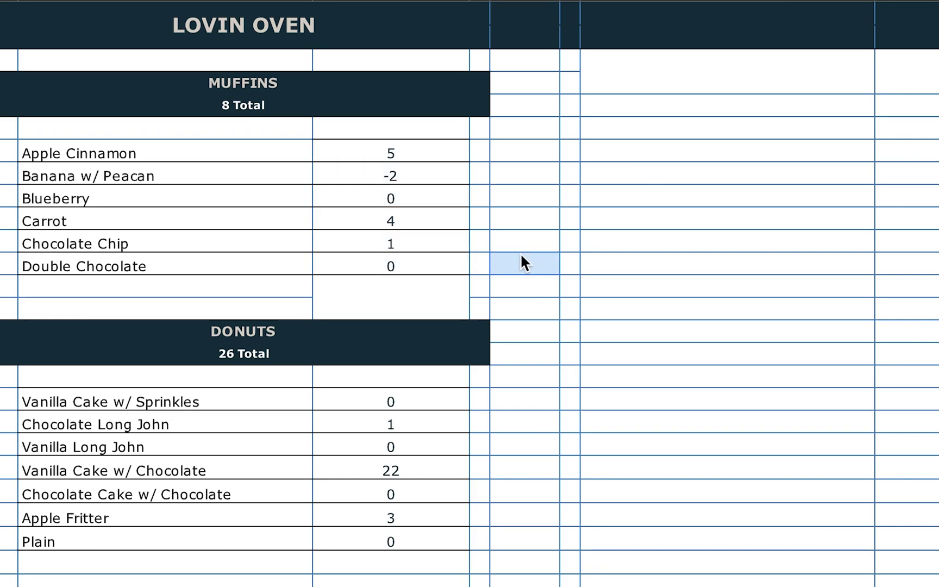
left_click(389, 126)
left_click_drag(389, 126, 11, 584)
left_click(717, 565)
scroll(716, 576, "down", 9)
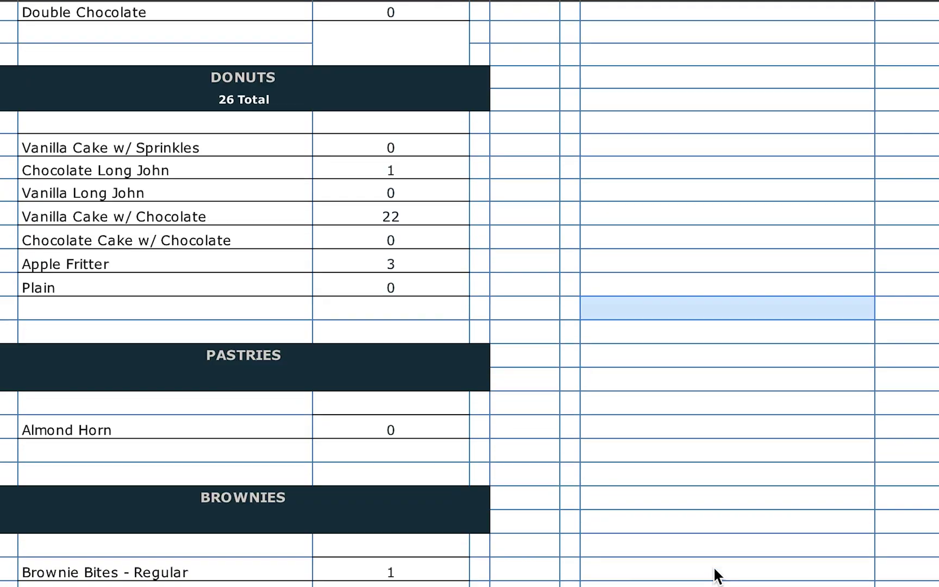
scroll(716, 576, "up", 1)
scroll(716, 576, "down", 1)
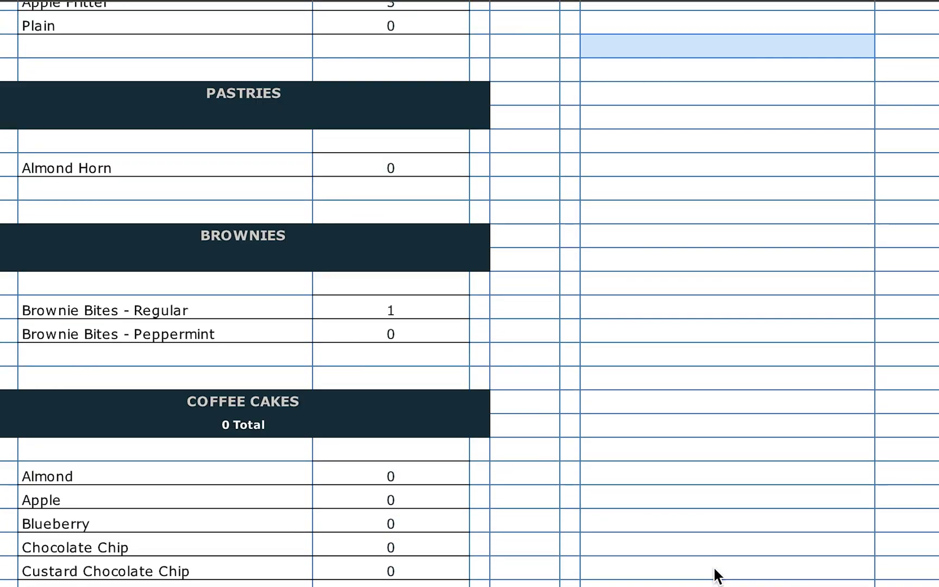
scroll(716, 577, "up", 9)
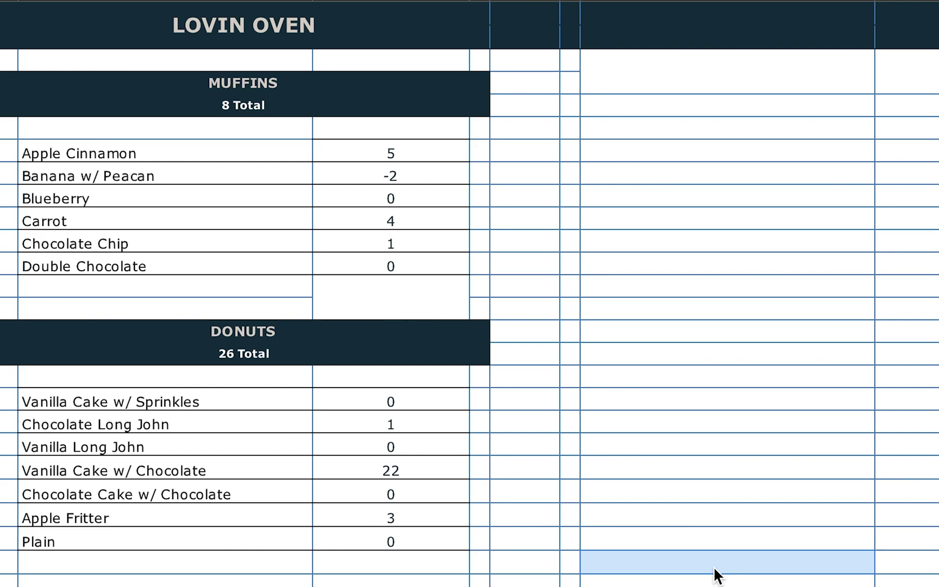
Step: Highlight the Lovin Oven muffin names and counts beside Apple Fritter
left_click(558, 514)
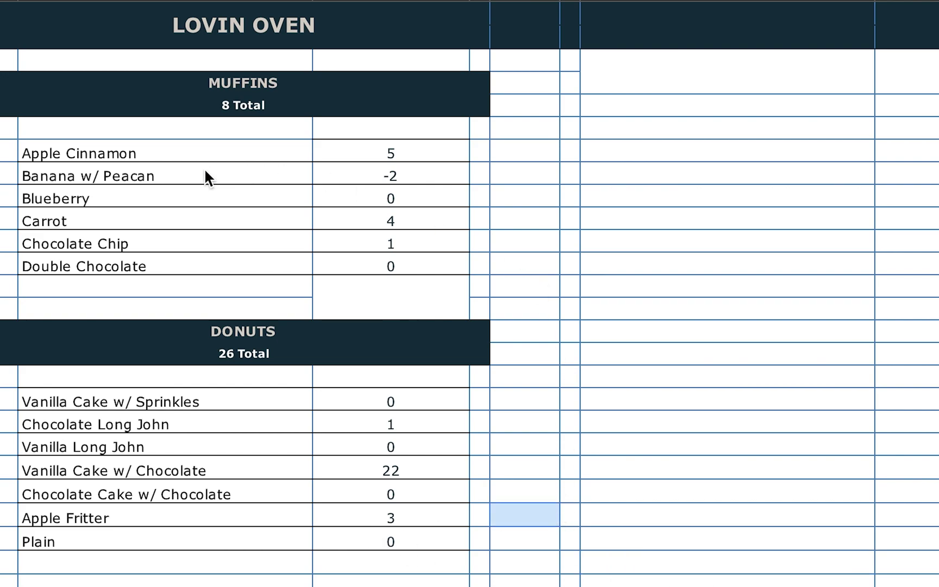
left_click_drag(184, 153, 400, 296)
left_click(550, 286)
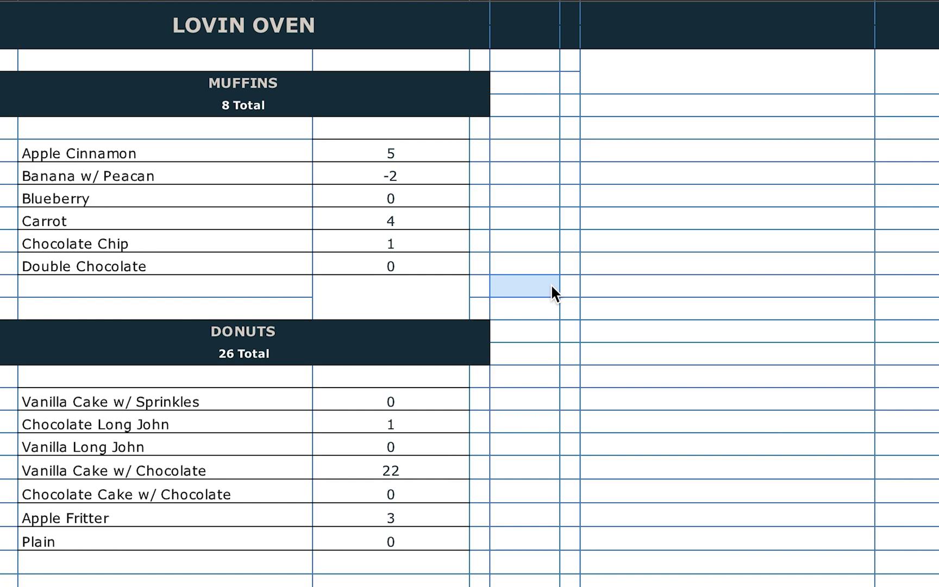